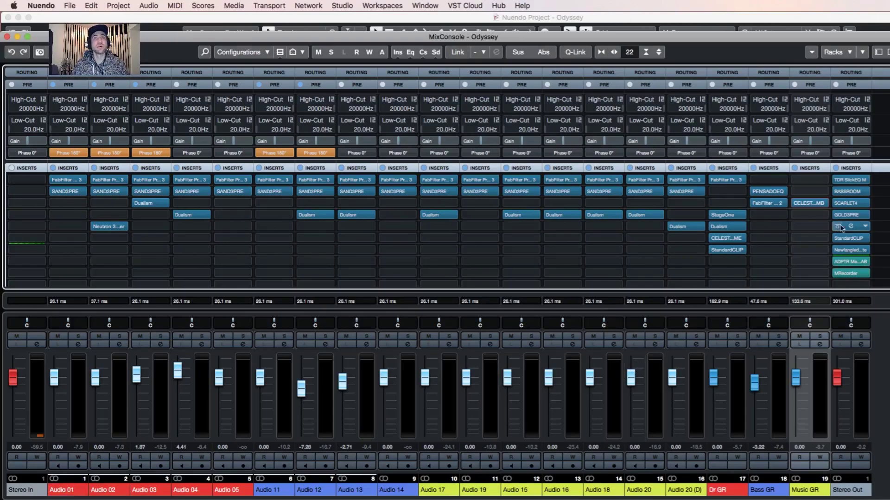
Open the TDR SlickEQ window from the Stereo Out's first insert slot.
mouse_move(850, 180)
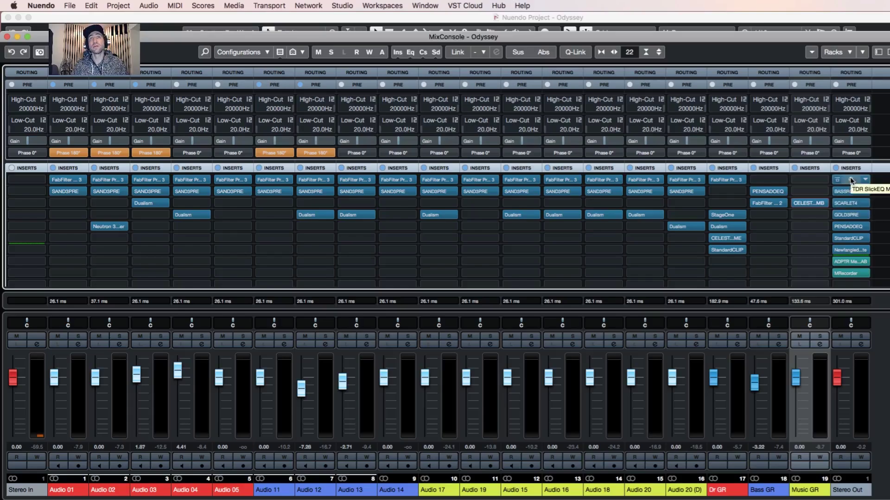
click(850, 179)
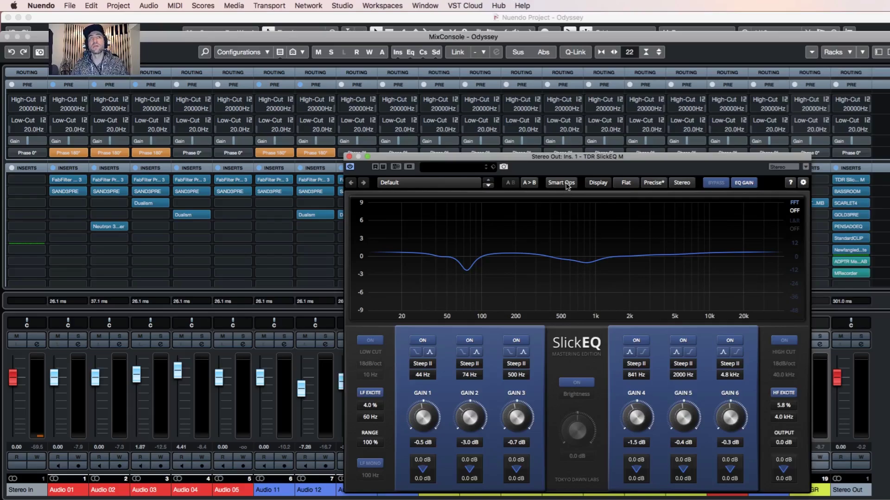
Start playback and set SlickEQ's FFT analyzer from OFF to IN to show the input spectrum.
click(562, 182)
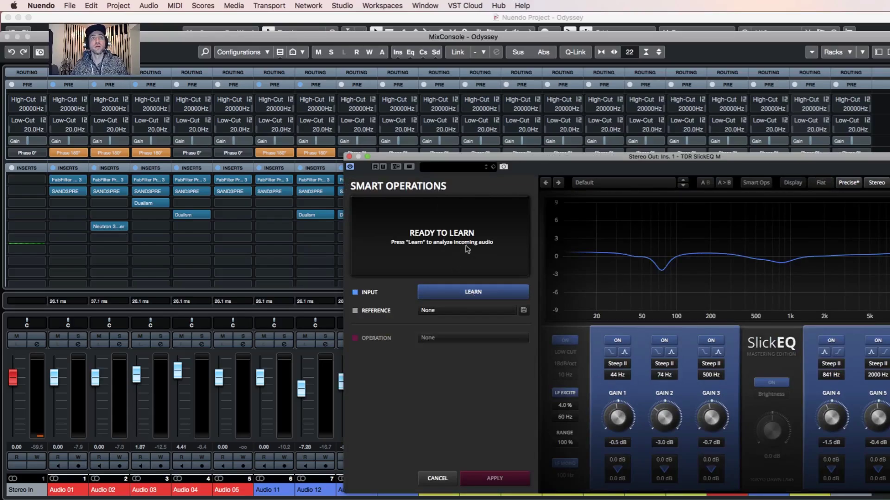
click(437, 478)
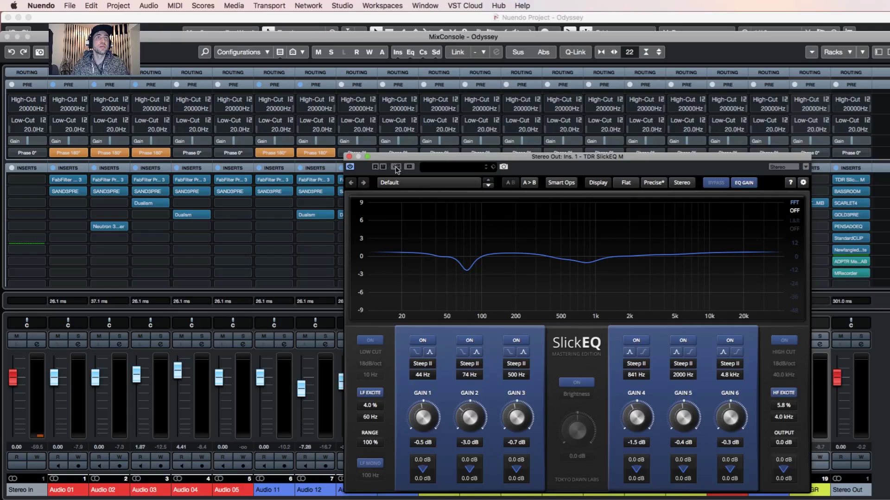
key(space)
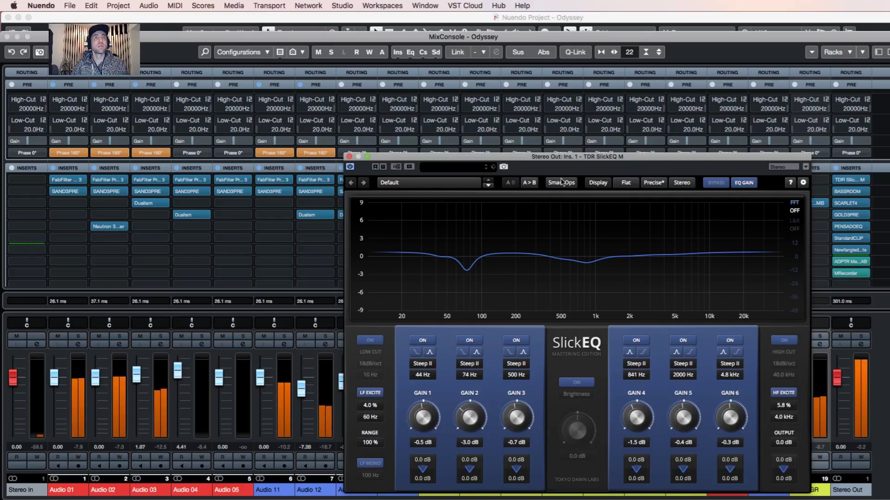
click(798, 212)
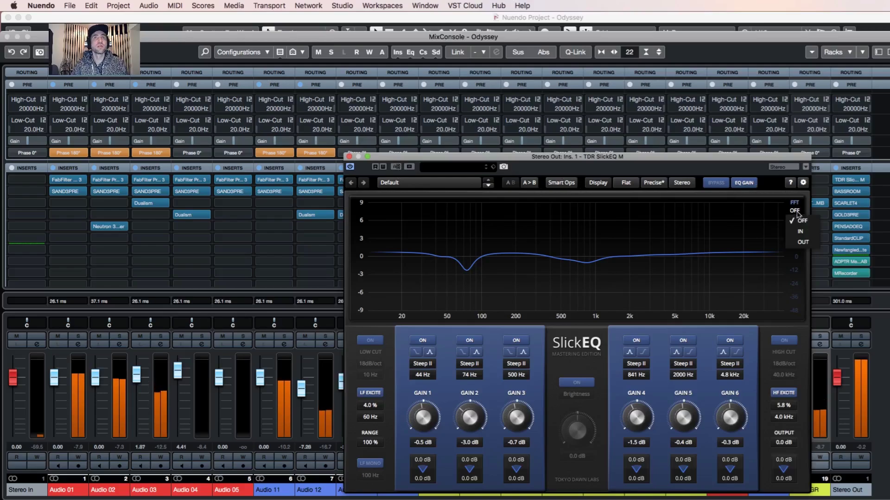
click(801, 236)
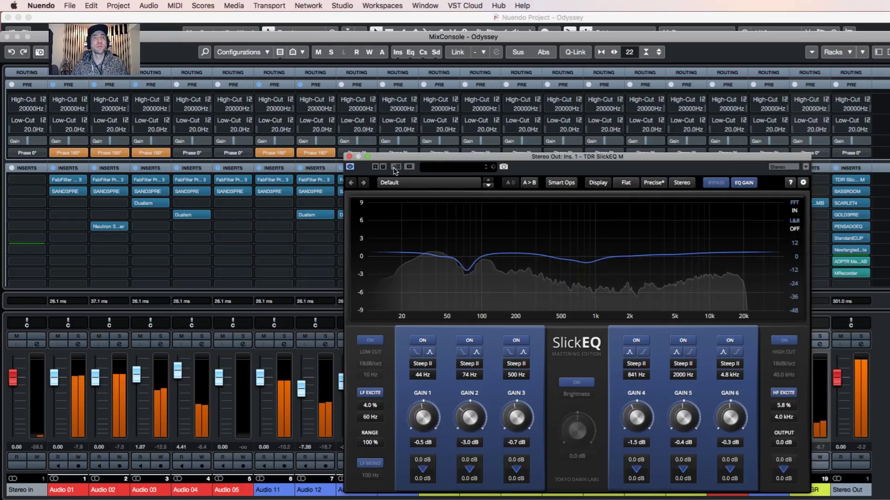
Run SlickEQ's Smart Ops LEARN on the playing mix, then stop so it reads LEARNED.
click(562, 183)
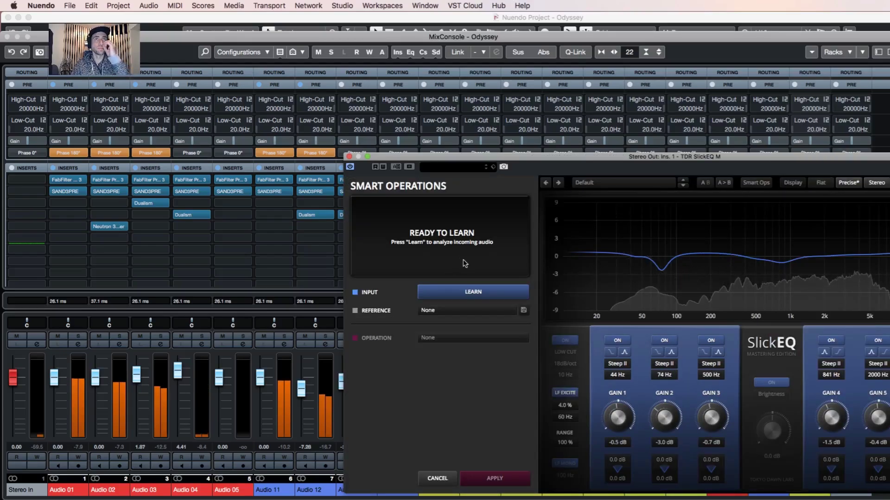
click(465, 291)
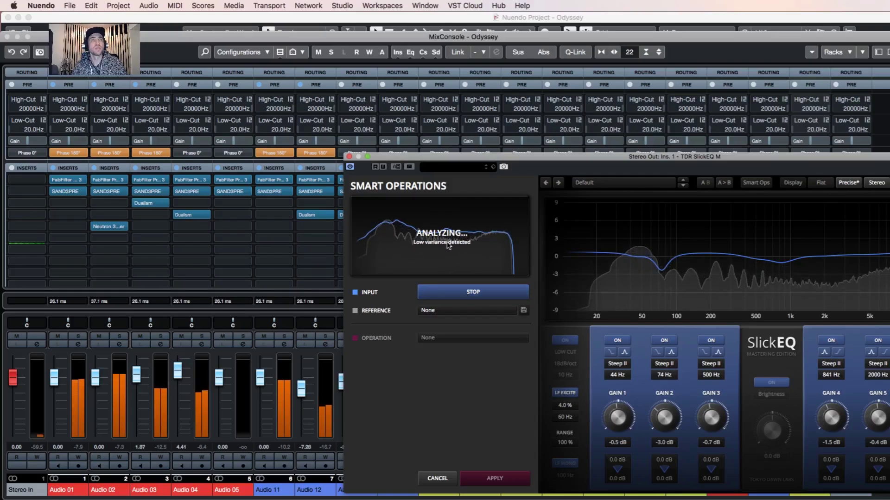
click(461, 292)
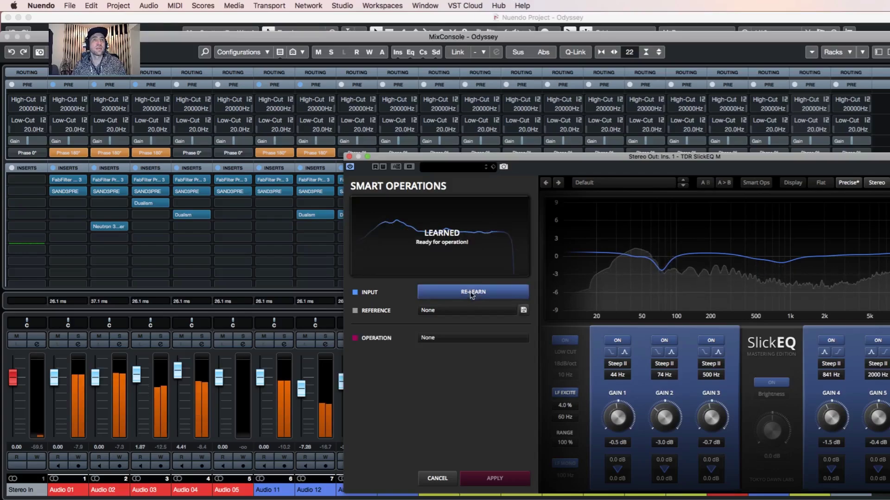
Choose the Deresonate smart operation and load a recent drum track as the reference.
click(447, 340)
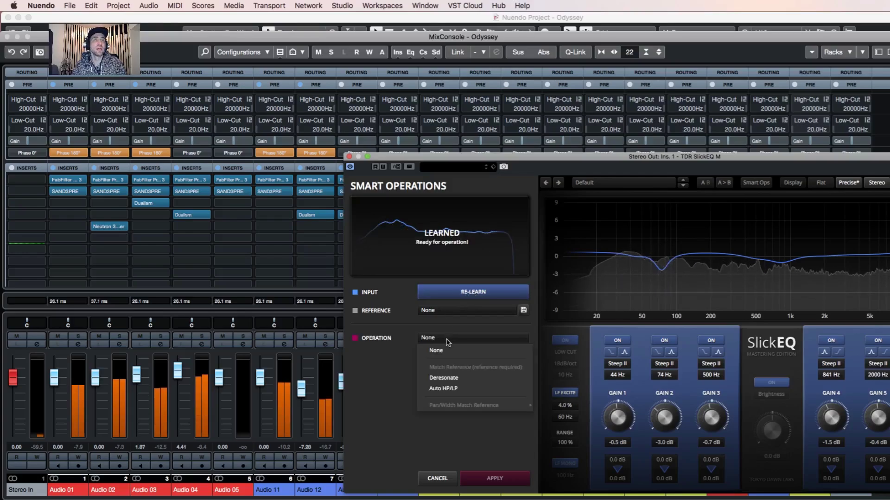
click(454, 379)
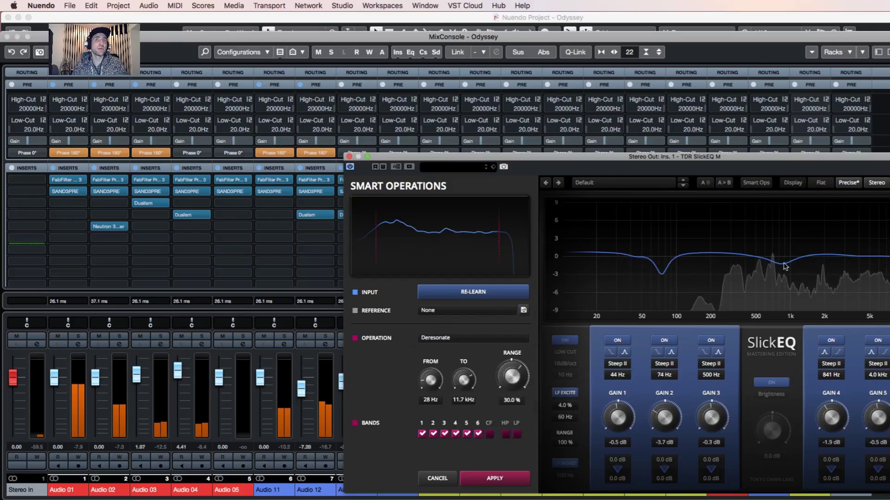
click(443, 312)
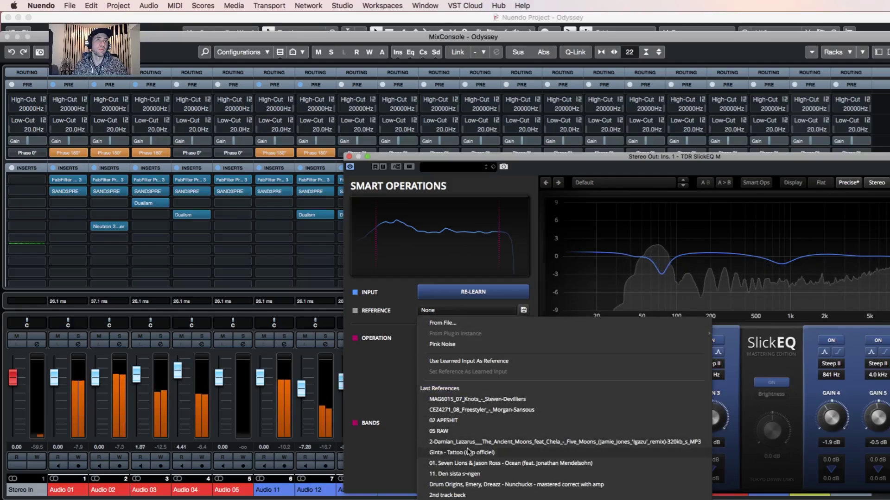
click(473, 485)
Try Match Reference and Pan/Width > Gain, Width, then return to Deresonate.
click(448, 342)
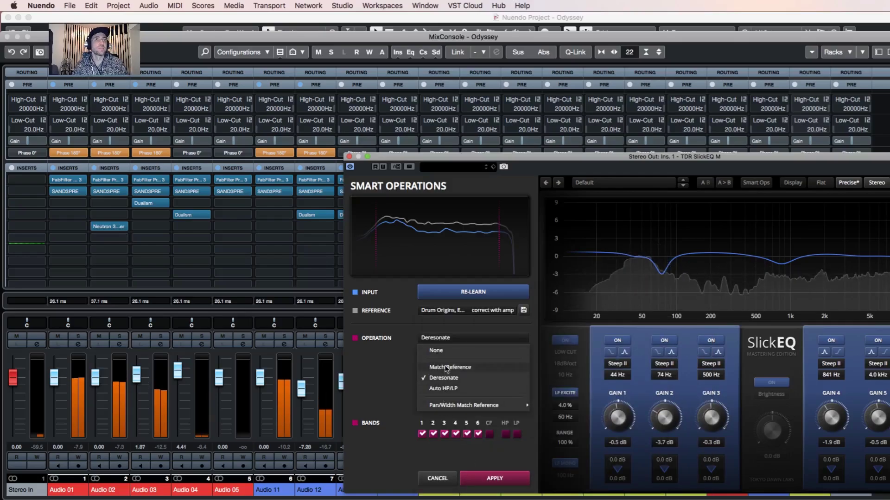
click(446, 367)
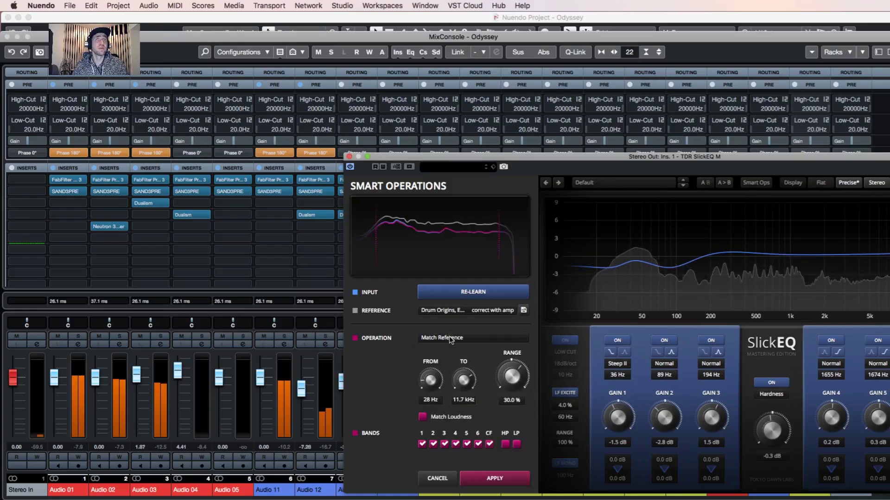
click(450, 339)
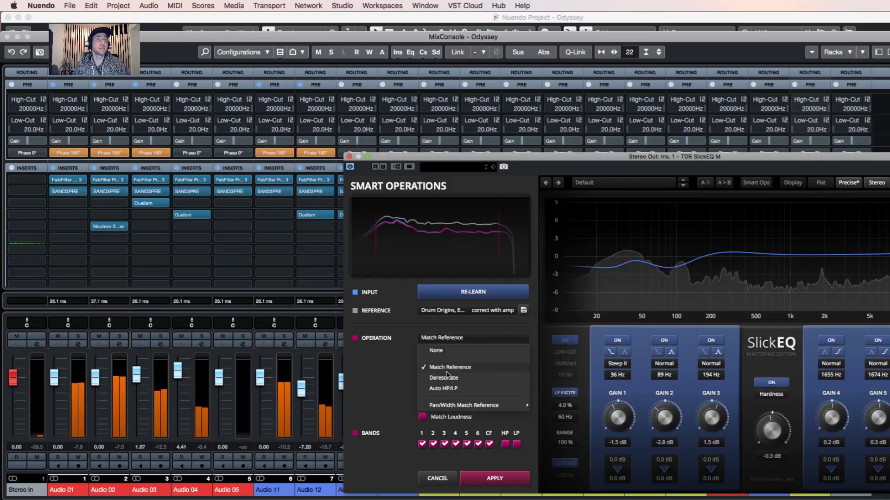
mouse_move(461, 406)
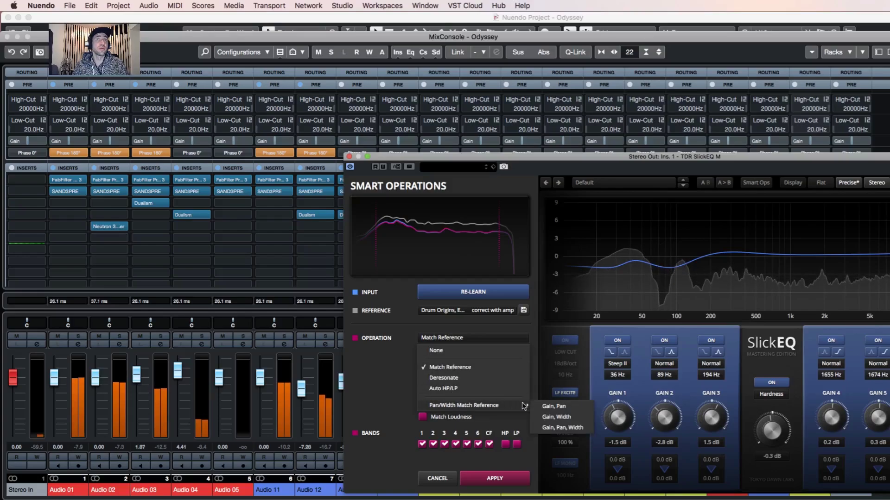
click(562, 418)
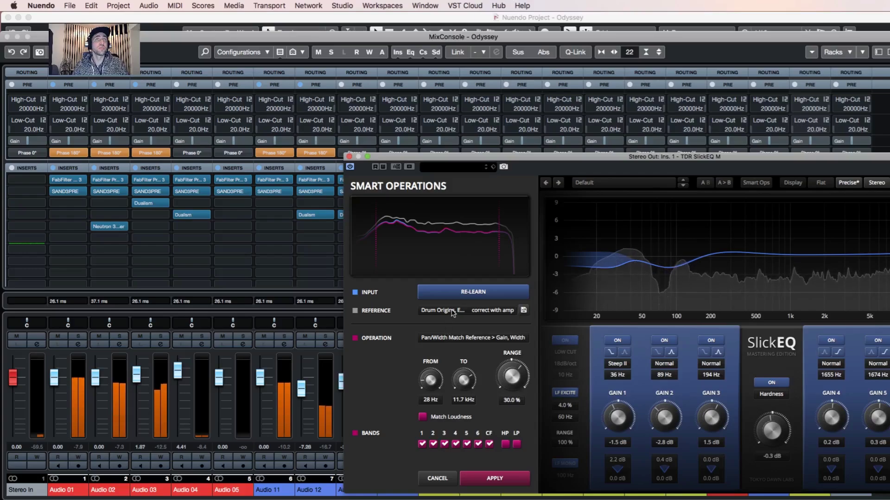
click(456, 339)
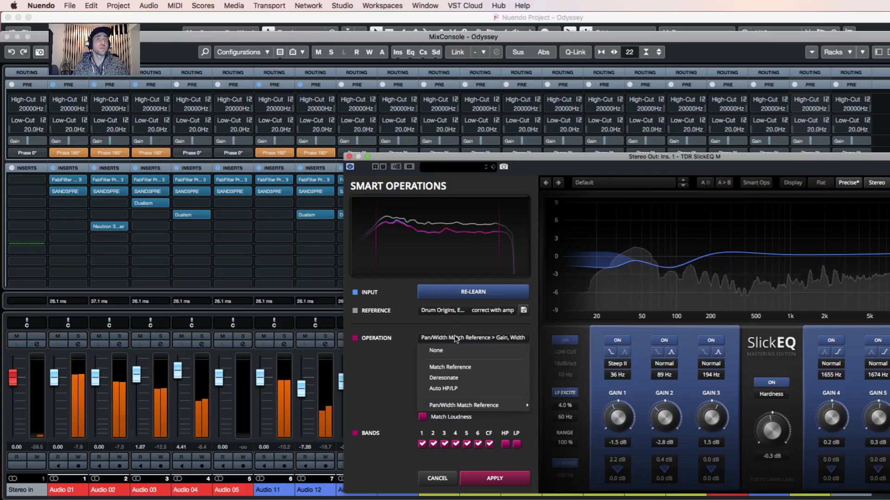
click(446, 379)
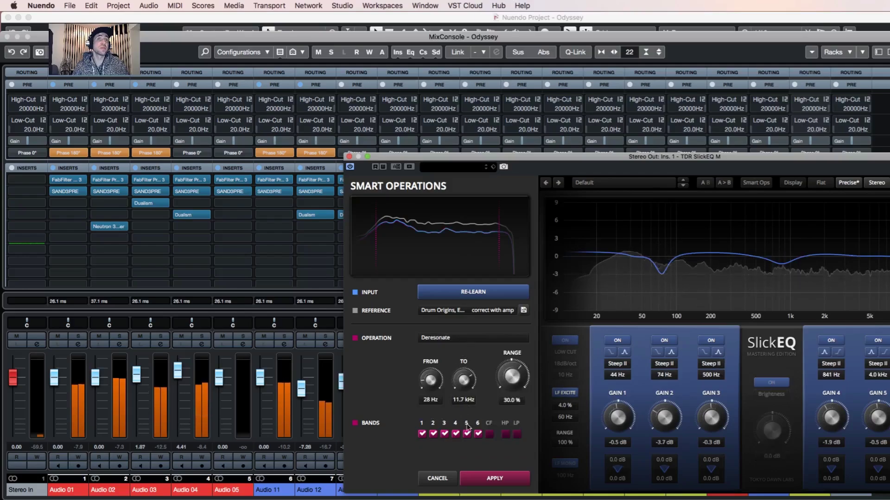
Apply the Deresonate curve, lower its range toward 5%, then raise it back to 100%.
click(494, 479)
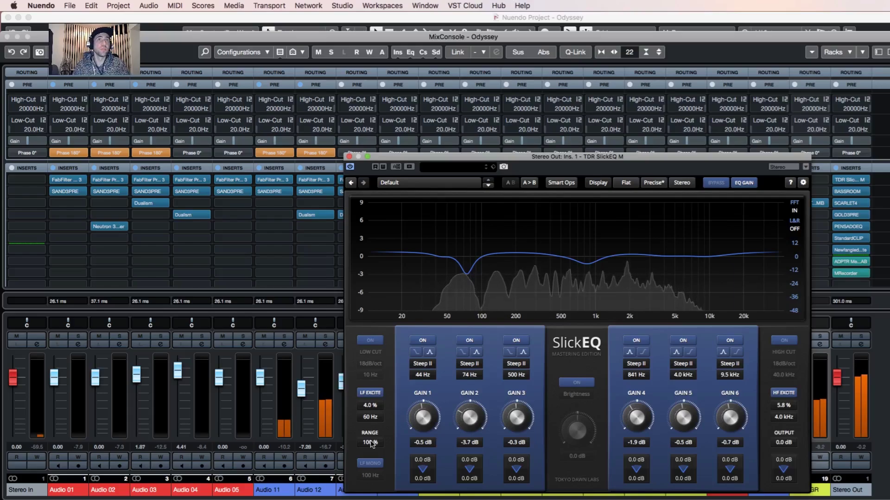
drag(371, 444, 370, 491)
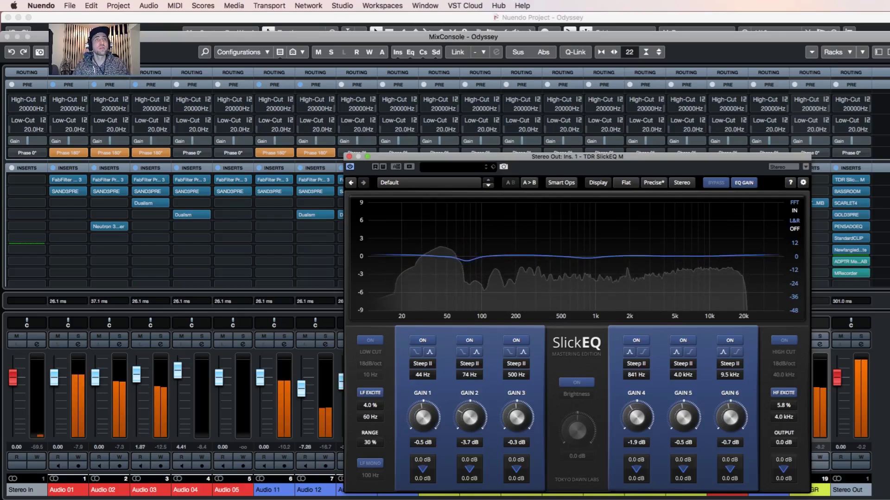
mouse_move(370, 442)
mouse_down()
mouse_move(370, 433)
mouse_move(370, 442)
mouse_up()
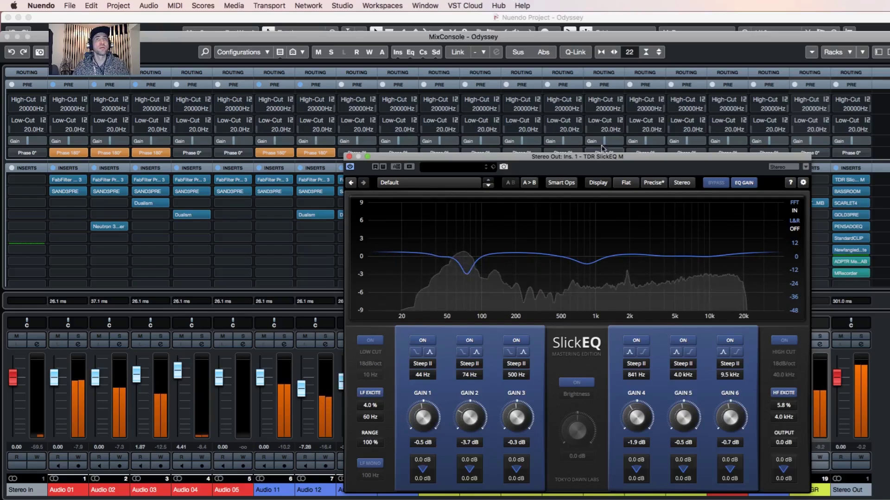
Bypass SlickEQ briefly for comparison, re-enable it, and close its window.
click(716, 181)
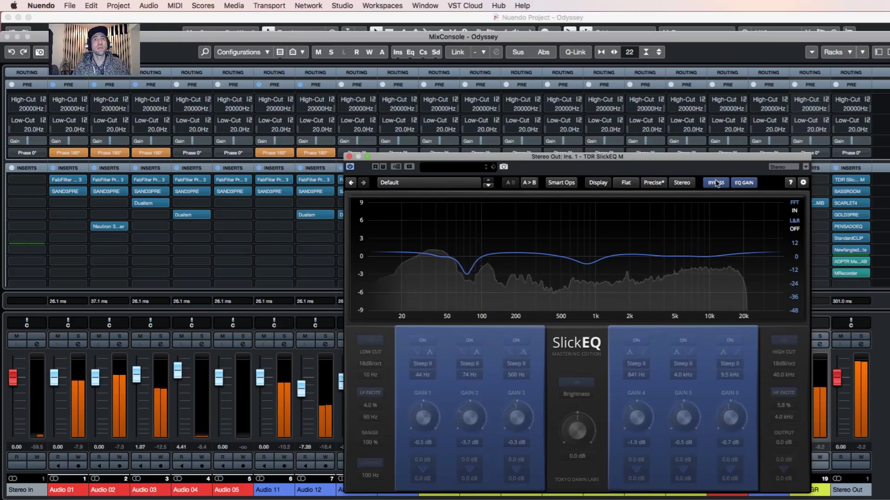
click(716, 182)
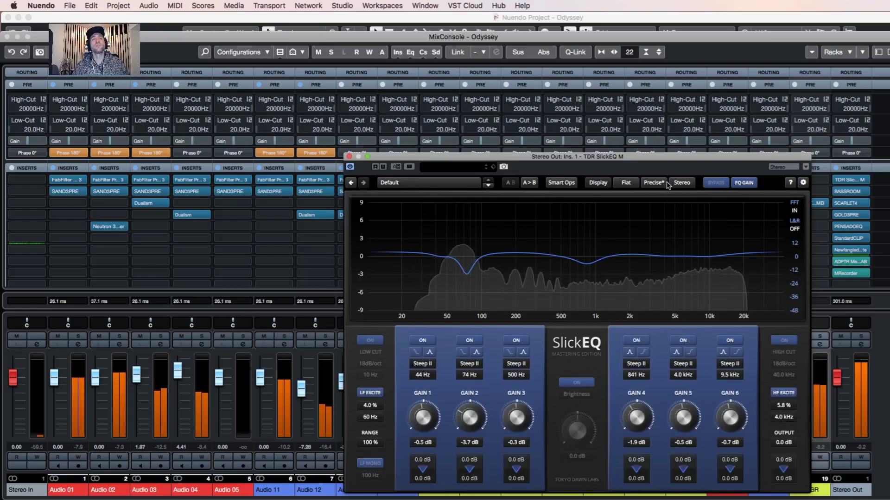
click(349, 158)
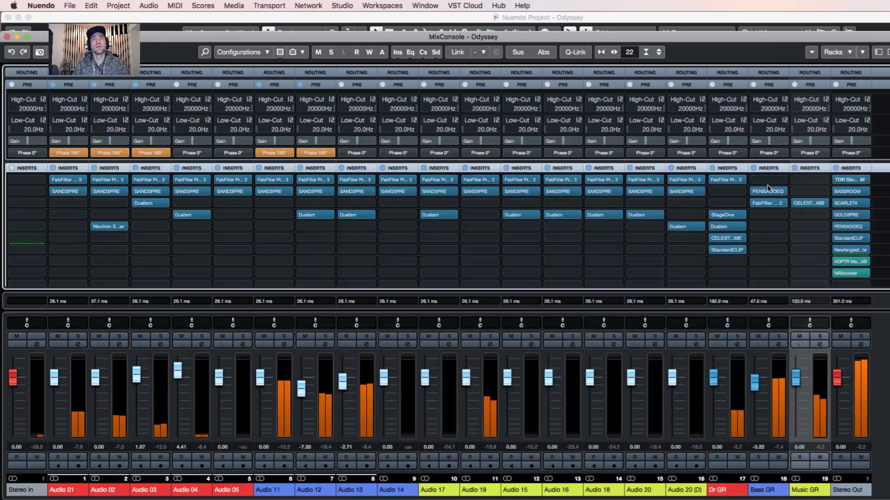
Open BASSROOM on the Stereo Out and nudge the blue band's gain to -0.2dB.
click(849, 193)
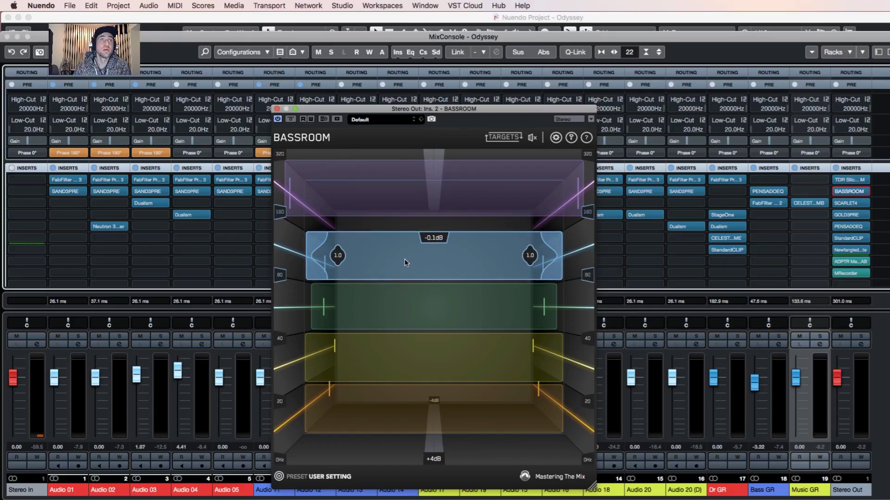
click(317, 191)
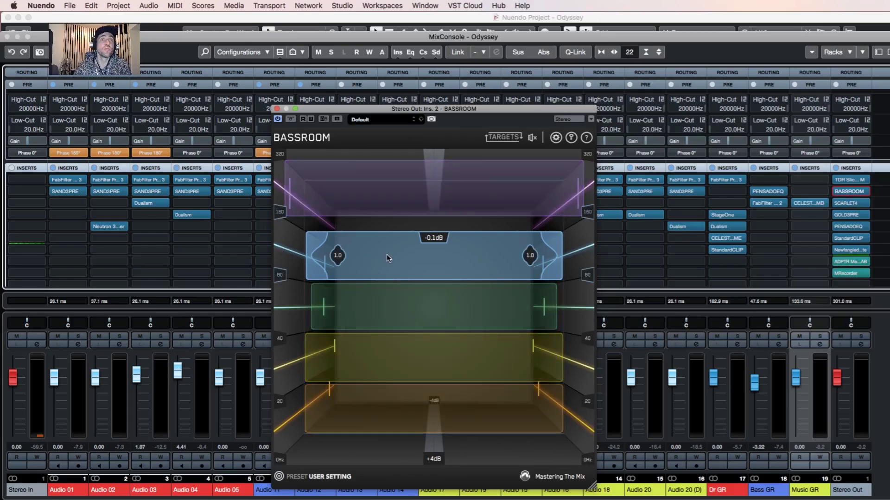
mouse_move(391, 256)
mouse_down()
mouse_move(390, 233)
mouse_move(390, 257)
mouse_up()
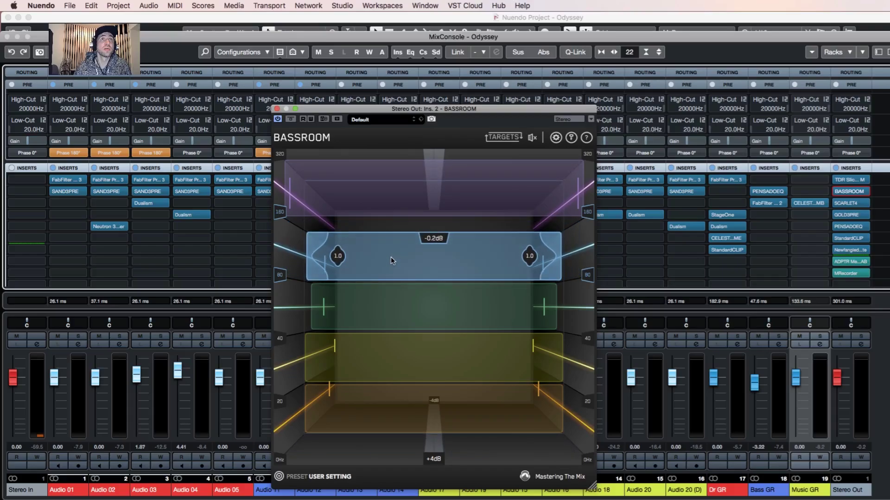
Bring up Bassroom's Targets panel with its reference-file drop area.
mouse_move(336, 209)
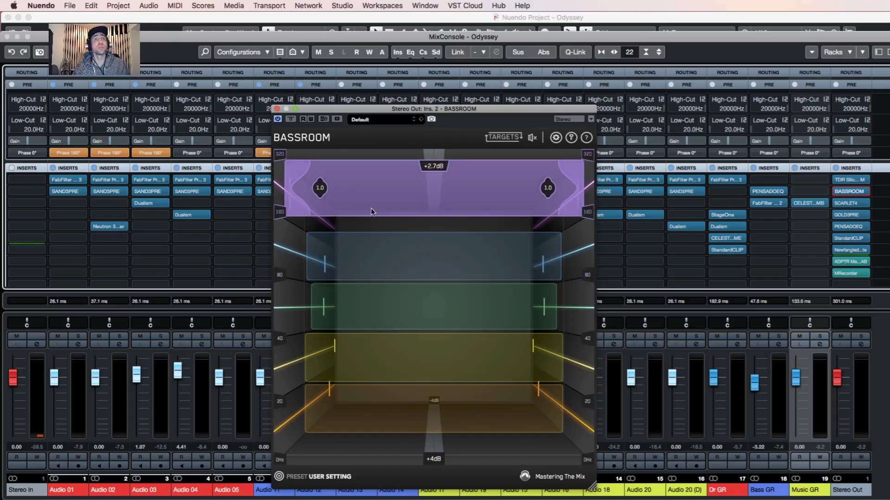
mouse_move(393, 236)
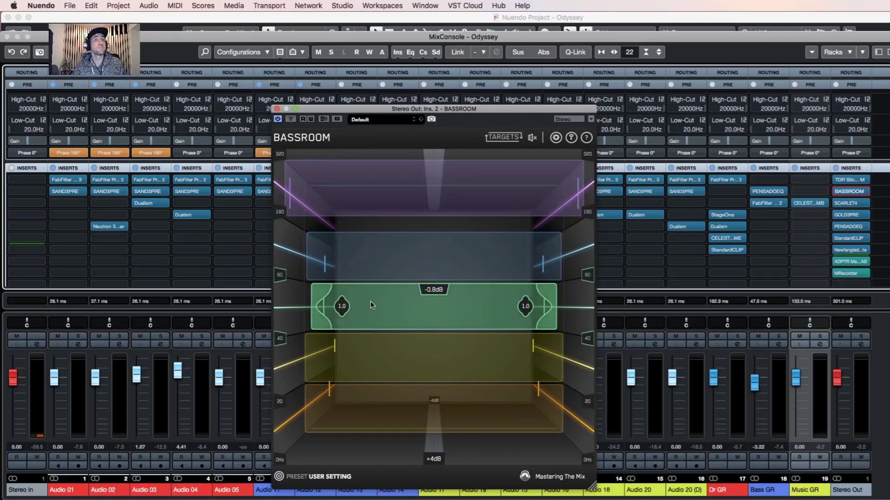
mouse_move(328, 413)
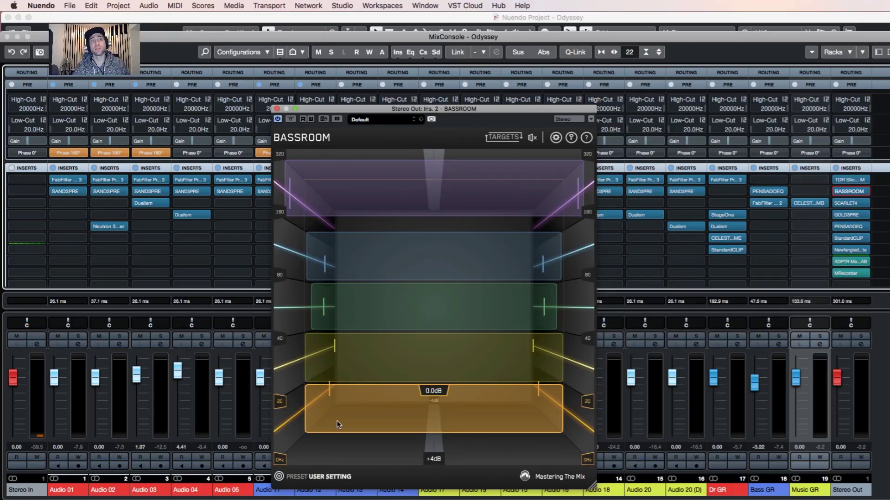
click(329, 477)
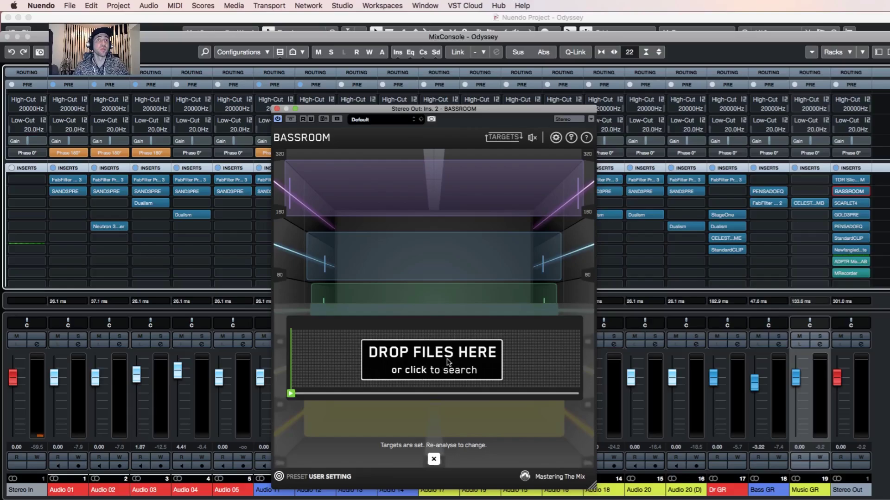
Load the 'All I Want - mastered3 less bass' reference WAV and select a section of its waveform.
click(427, 364)
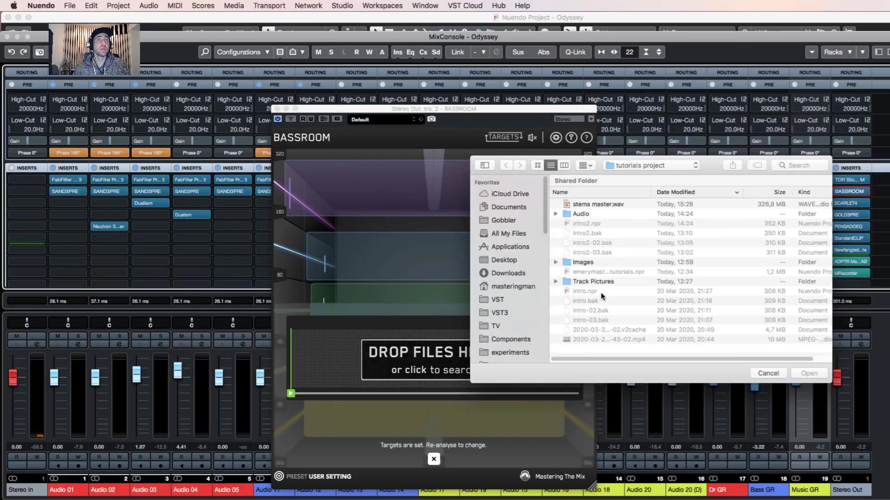
click(795, 165)
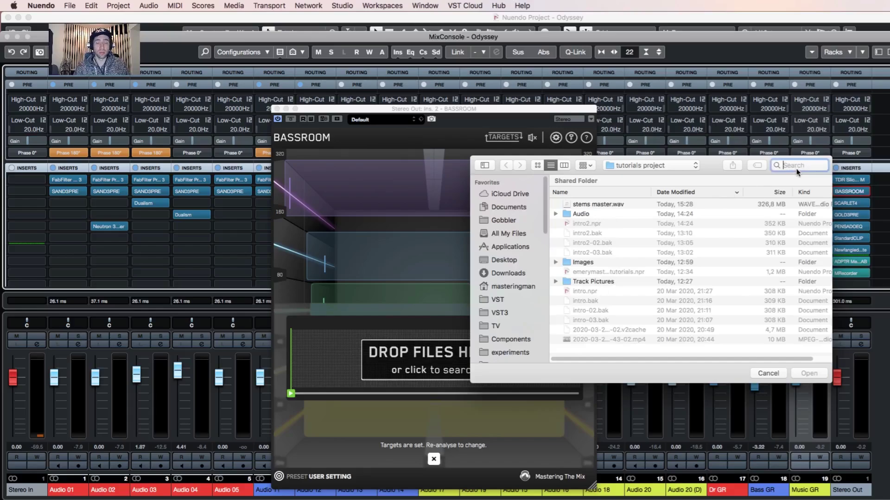
text(emery)
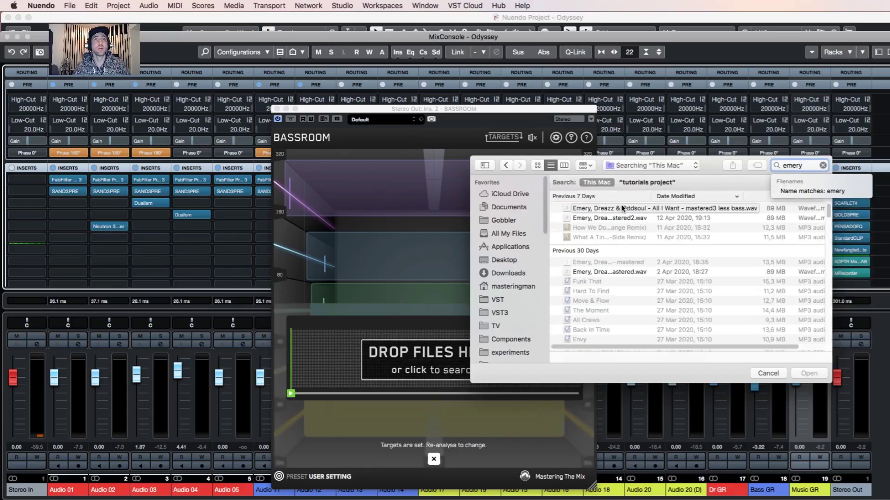
double_click(622, 209)
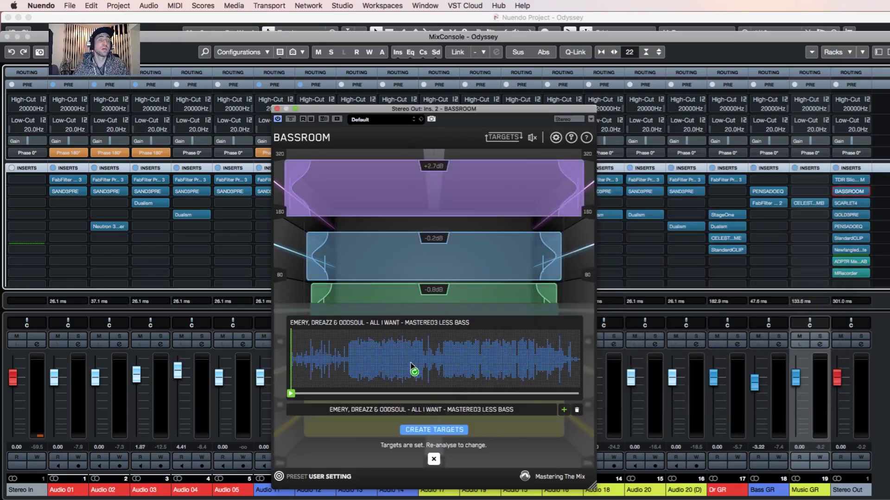
drag(380, 364, 415, 365)
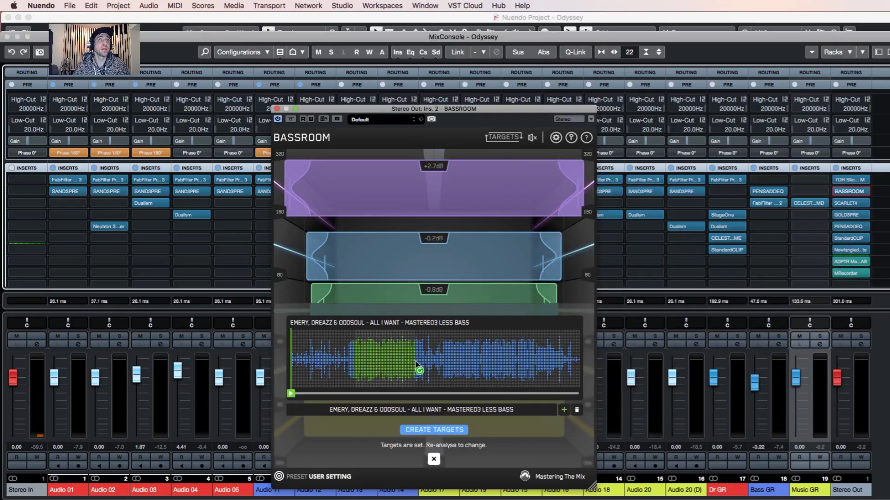
Create Bassroom targets from the reference section and A/B the two band settings during playback.
click(439, 430)
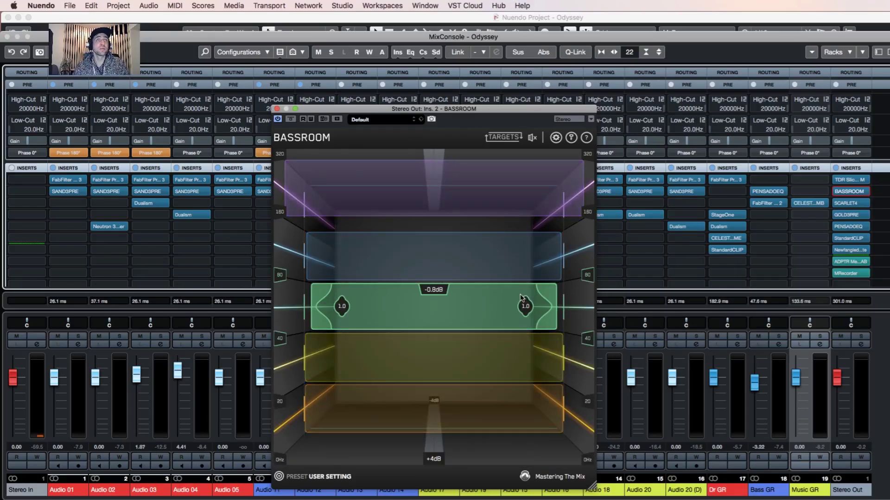
key(space)
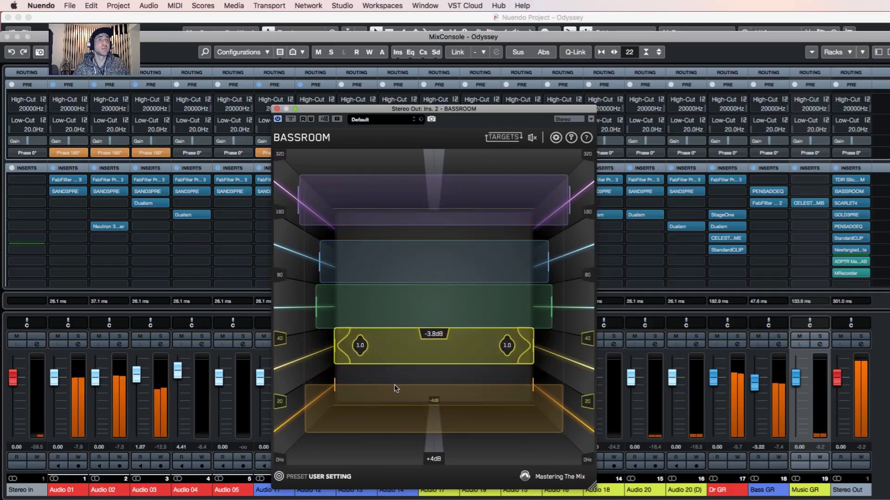
click(324, 120)
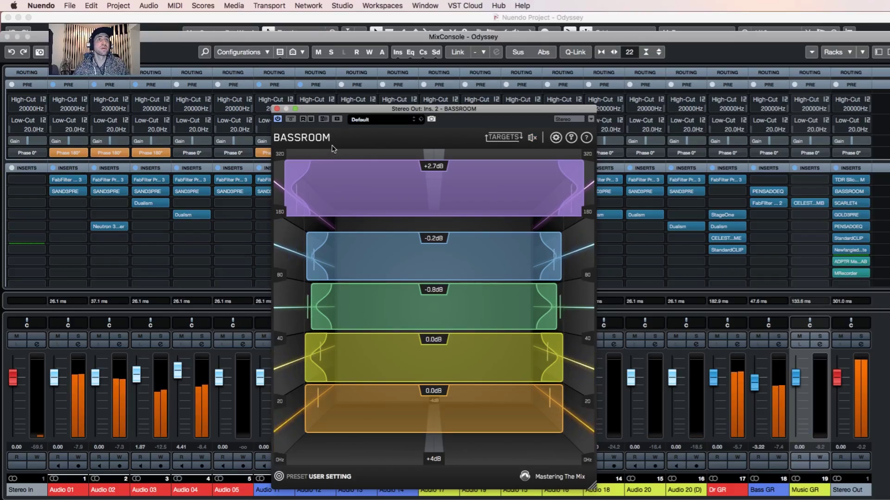
click(326, 120)
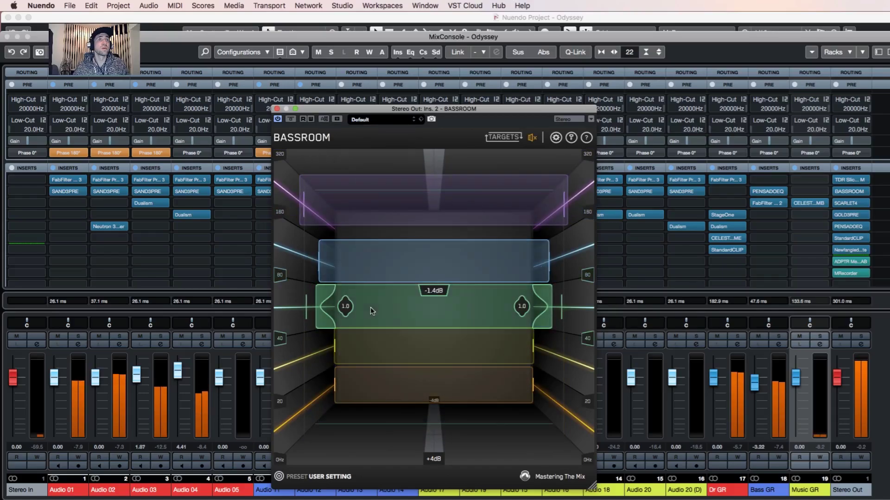
click(324, 120)
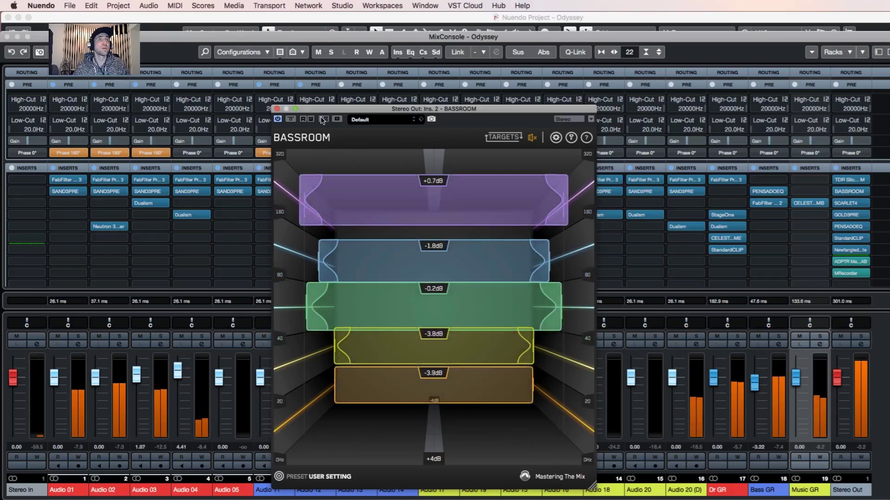
click(324, 120)
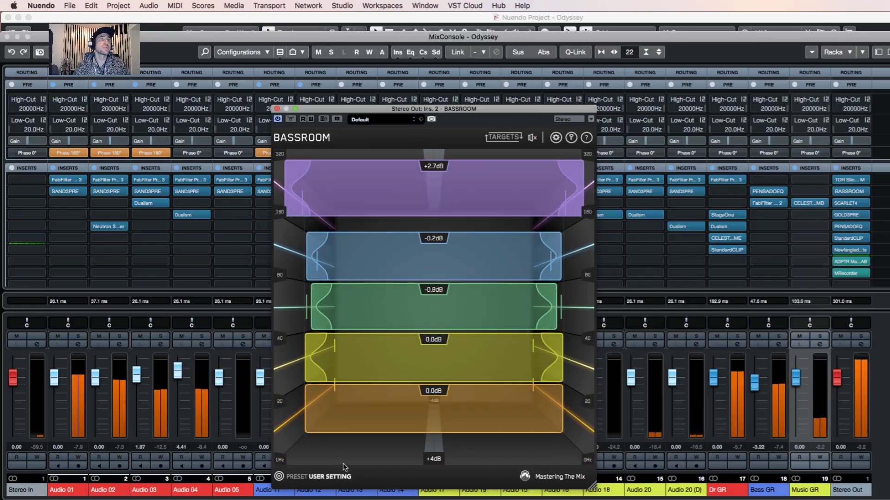
mouse_move(384, 201)
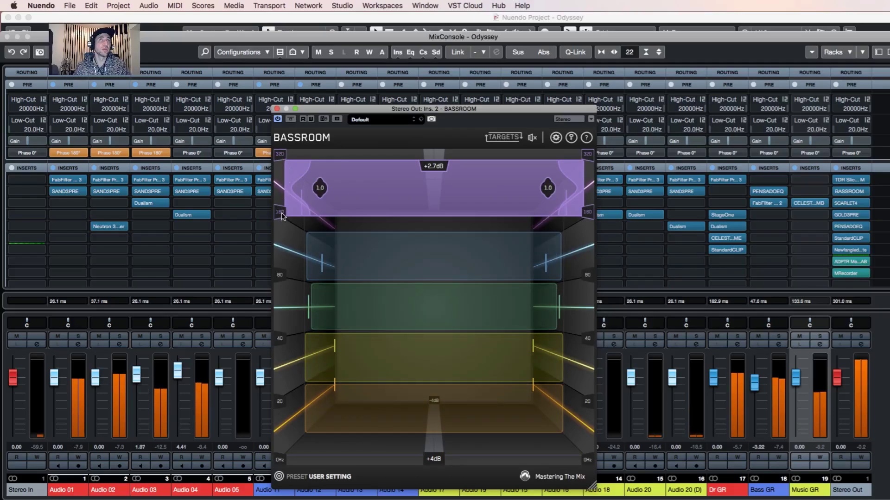
Close Bassroom, open SCARLET4 from the Stereo Out's third insert, and show its preset list.
click(839, 204)
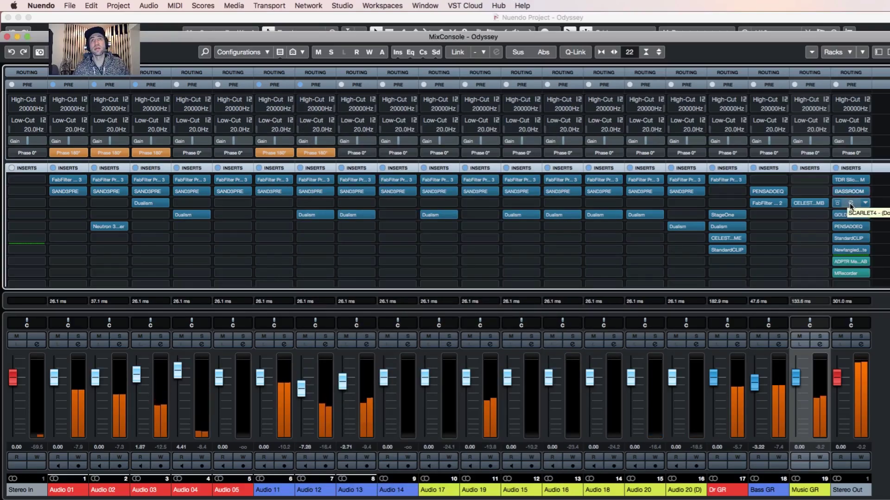
click(849, 203)
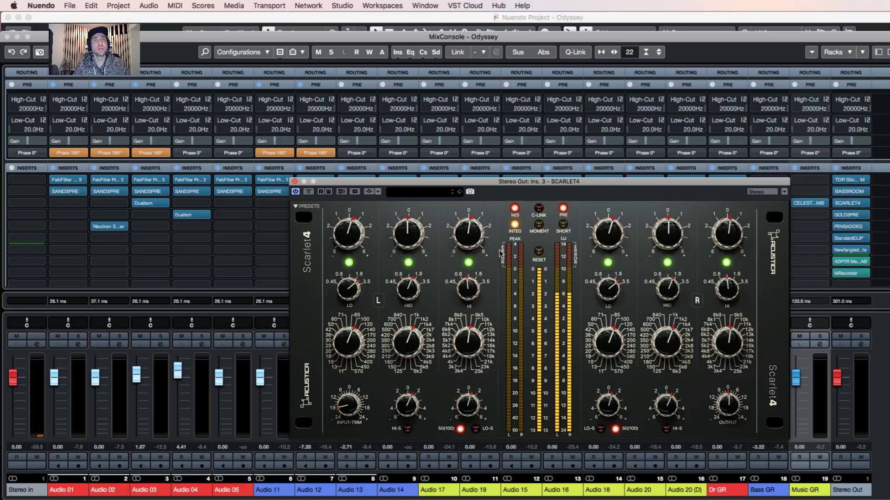
click(296, 207)
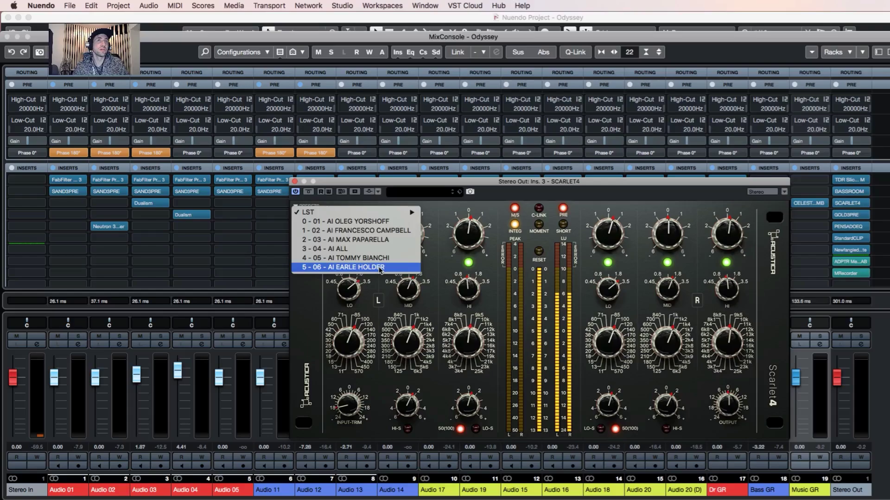
Dismiss the Scarlet4 preset list and switch its EQ to mid/side mode, with M/S lit red.
click(315, 307)
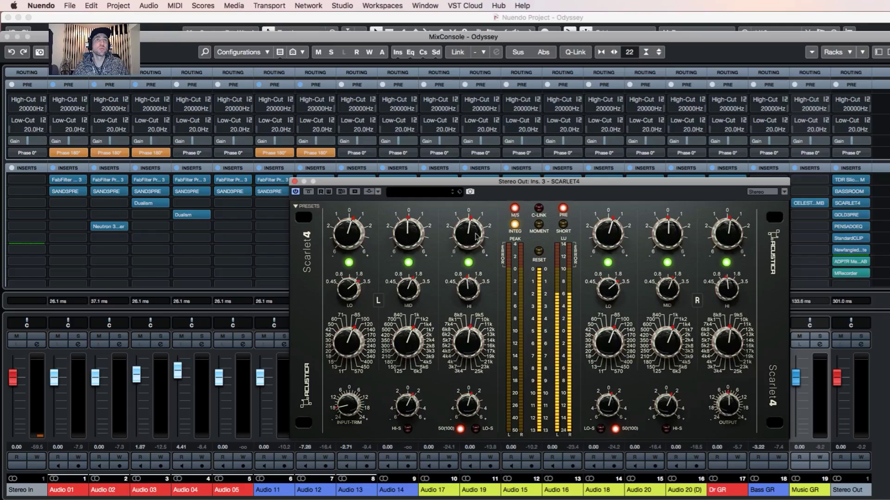
click(516, 209)
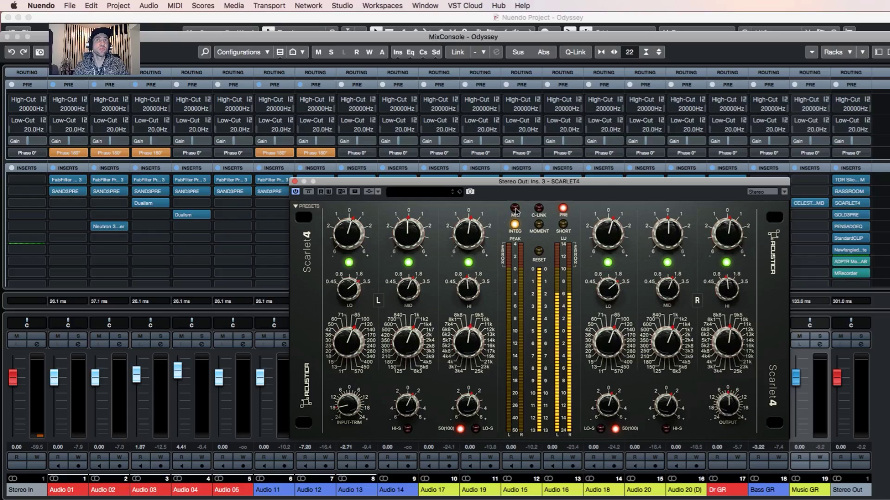
click(515, 210)
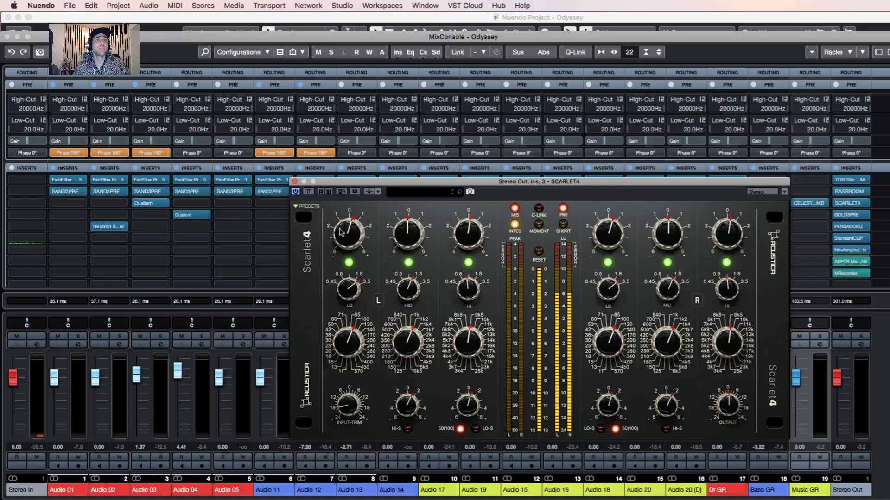
Swap the Scarlet4 editor for the Stereo Out's GOLD3PRE, selecting preamp 5 (STEREO).
click(295, 181)
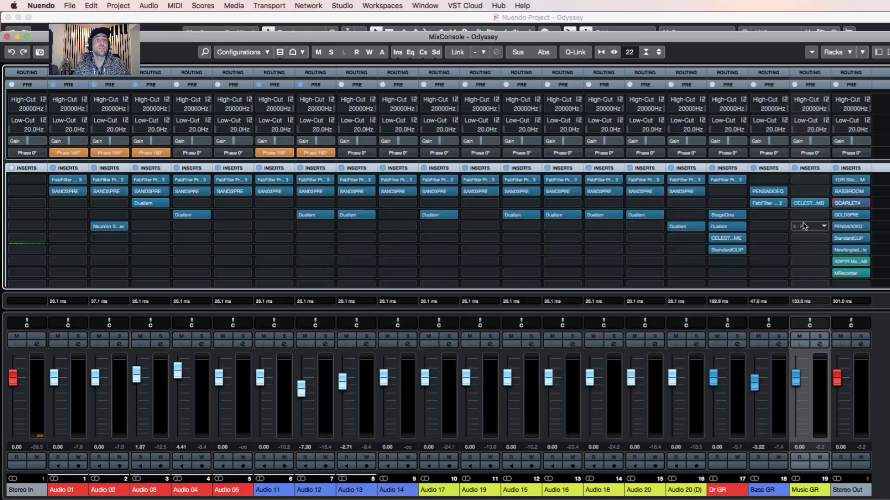
click(851, 216)
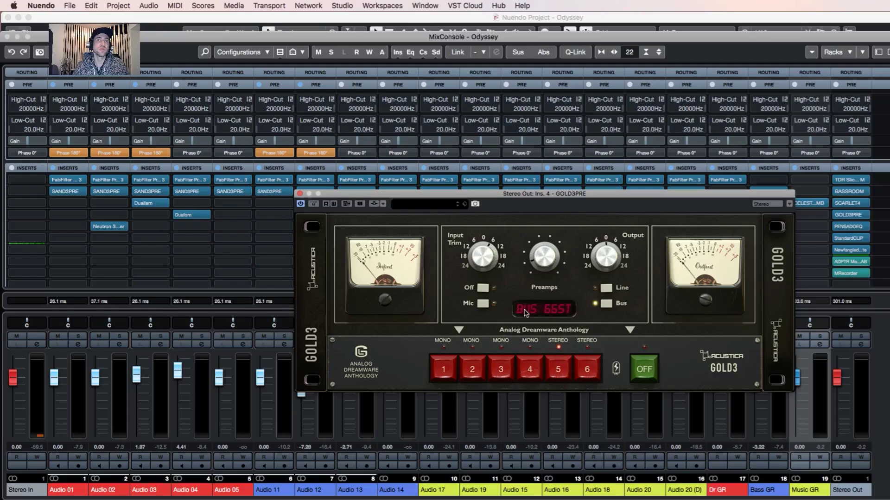
click(558, 363)
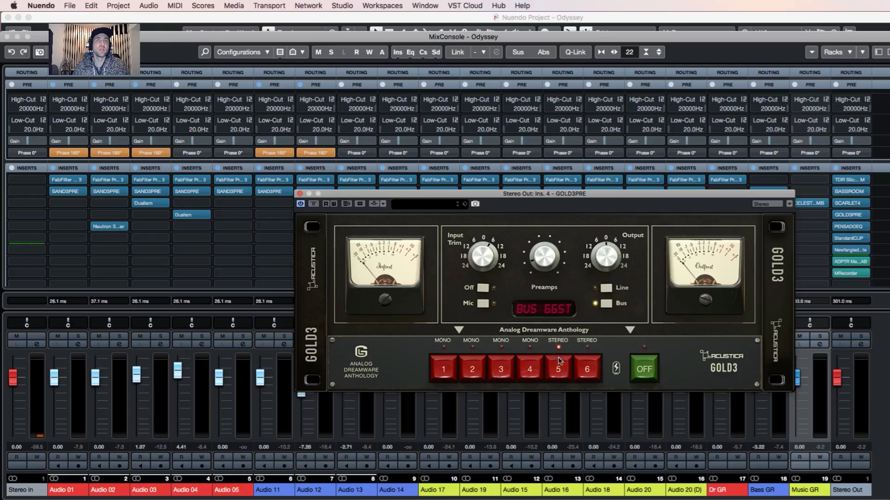
A/B the GOLD3 preamp bypassed and active during playback, leave it active, and close its window.
click(313, 204)
key(space)
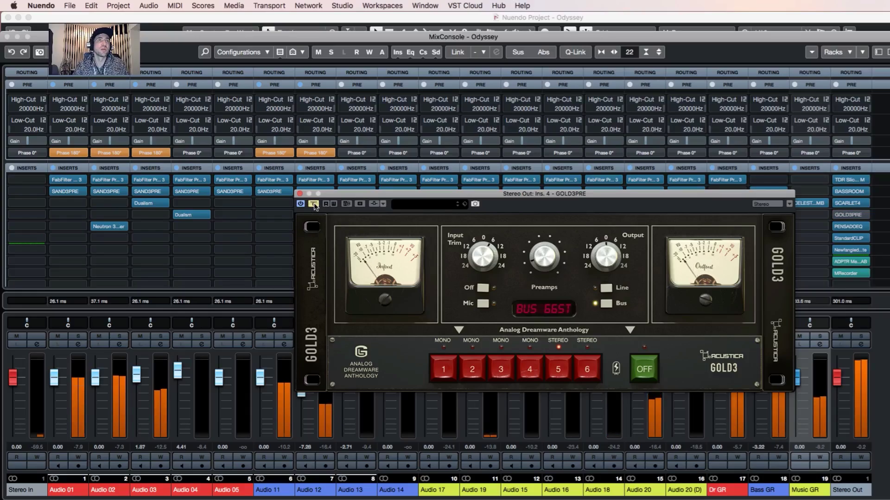
click(314, 205)
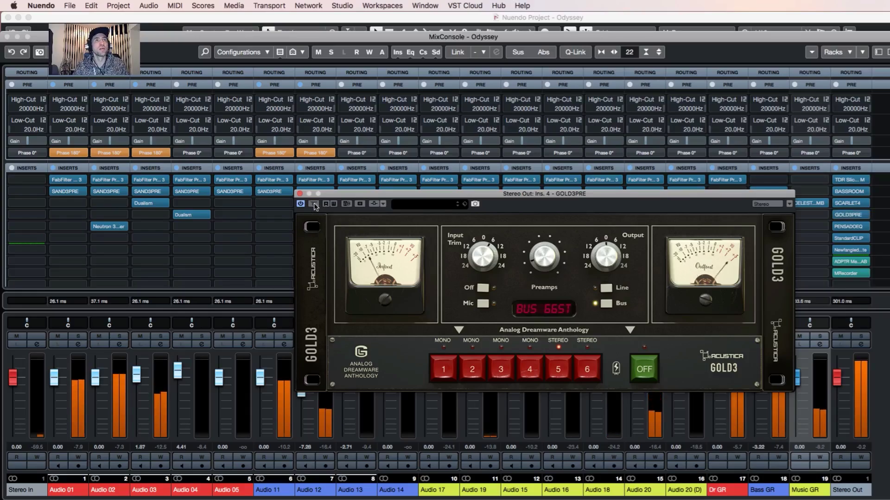
click(314, 205)
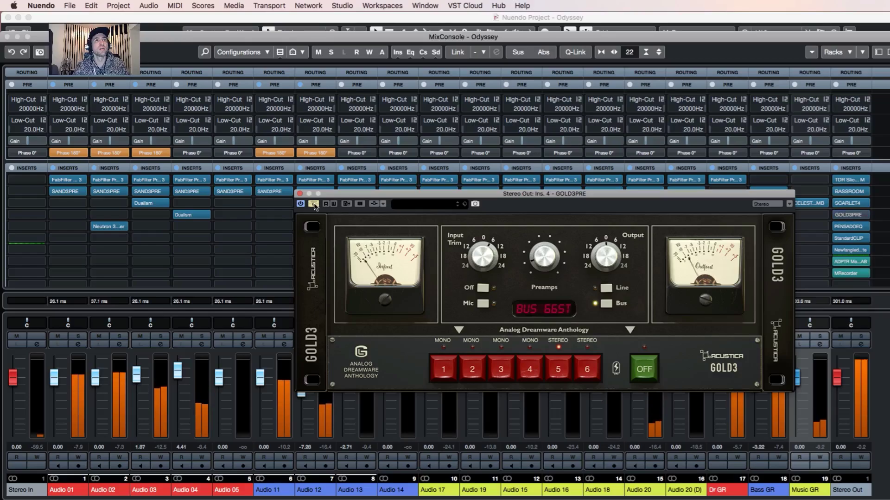
click(314, 205)
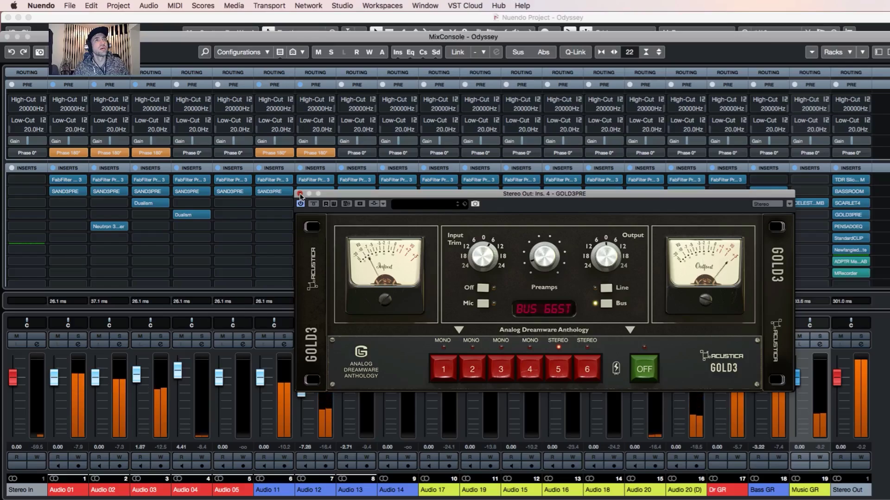
click(313, 206)
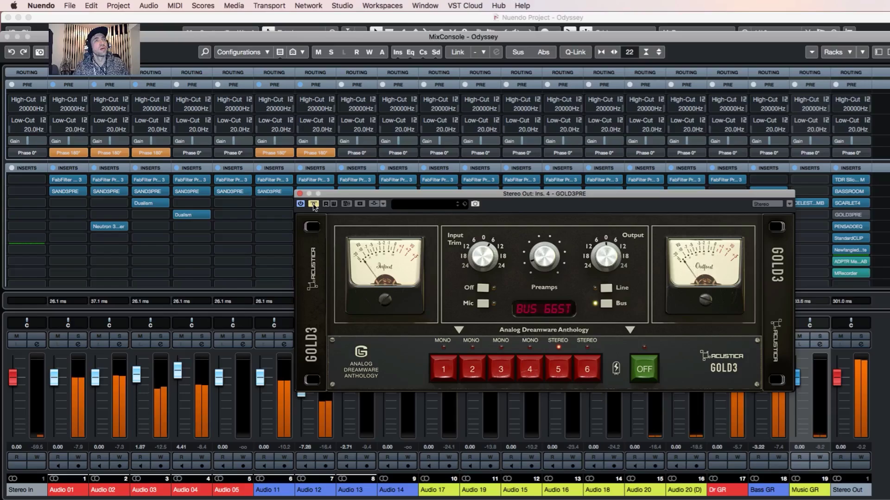
click(314, 206)
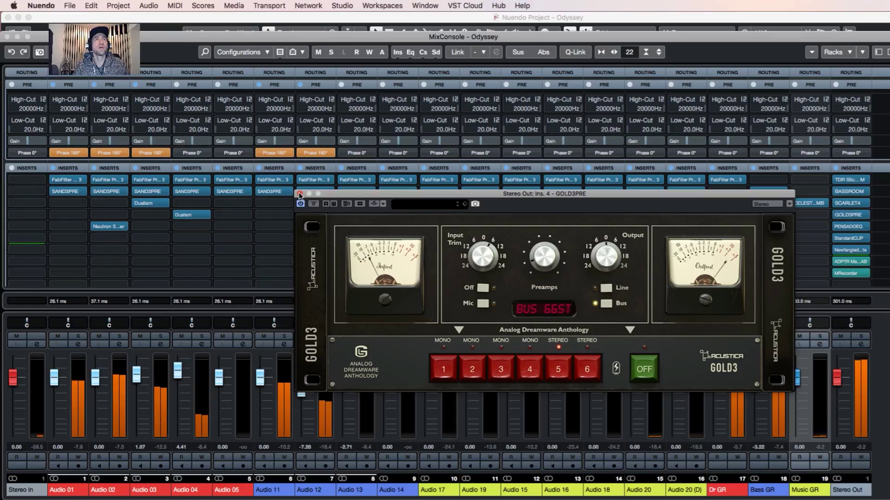
click(299, 195)
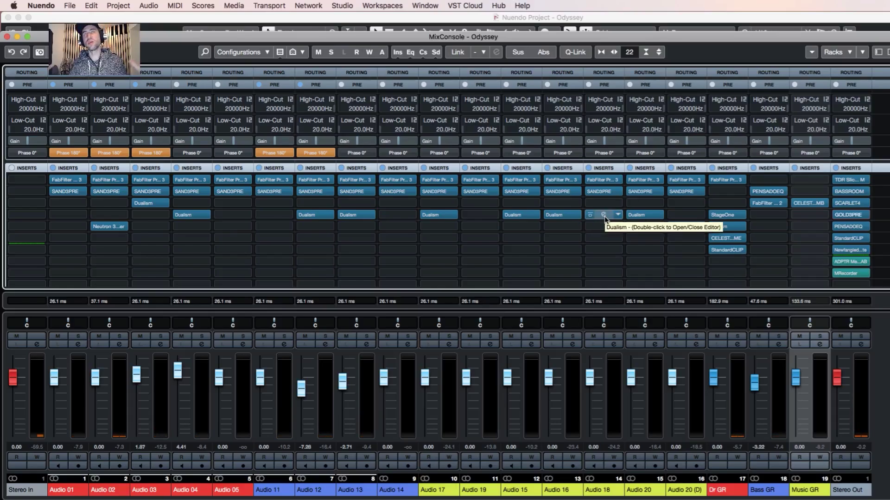
Open the Stereo Out's PENSADOEQ and load the 01 Dave Pensado > 15 Stereo Bus preset.
click(848, 226)
click(849, 225)
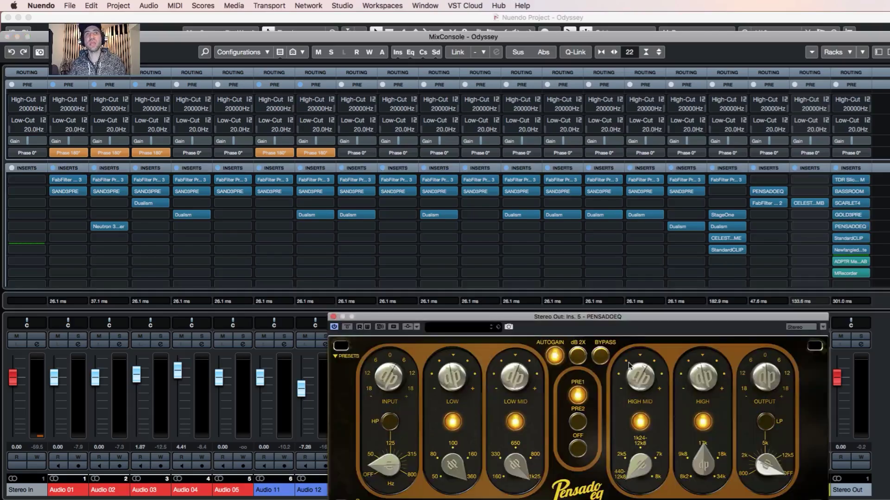
drag(619, 321, 578, 278)
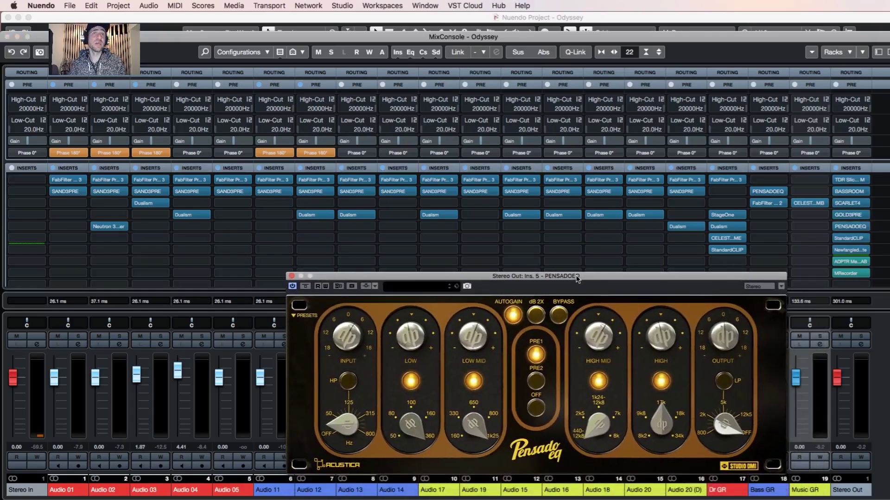
click(294, 318)
mouse_move(344, 325)
click(479, 452)
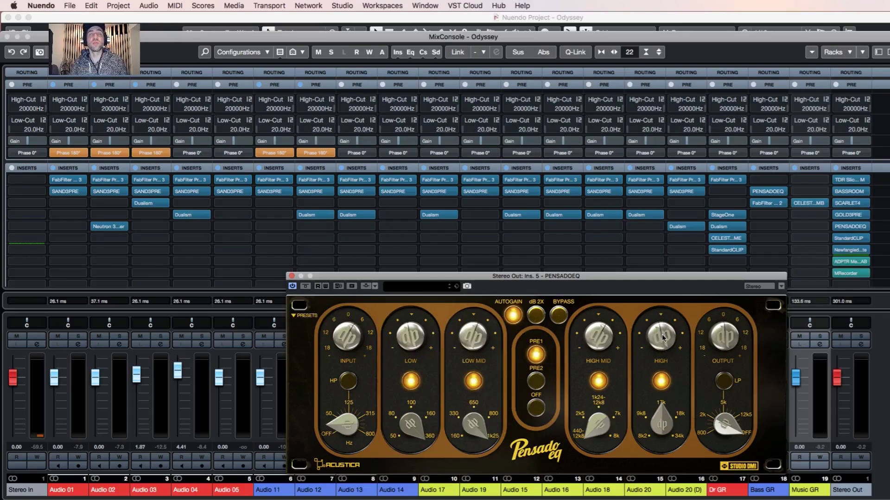
Try the output low-pass filter and its cutoff, switch it back off, and close PENSADOEQ.
click(724, 382)
drag(727, 425, 727, 417)
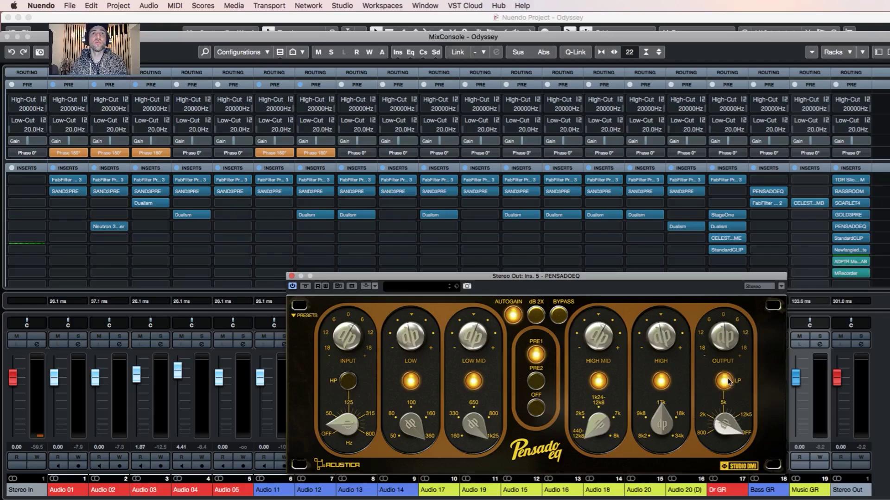
click(729, 381)
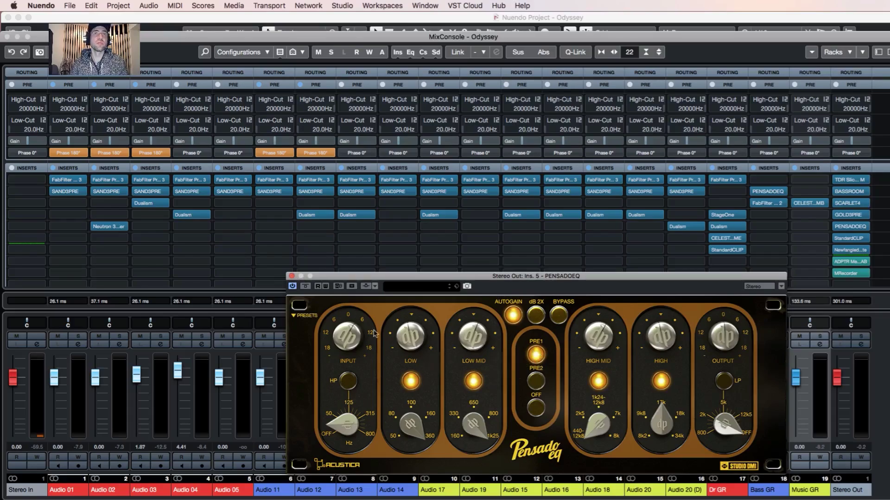
click(291, 277)
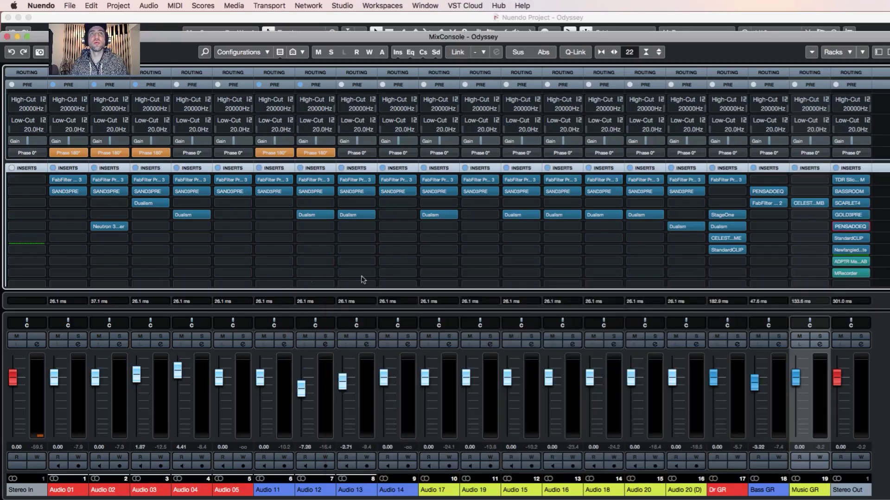
Open StandardCLIP on insert 6, compare it bypassed versus active during playback, then close it.
click(850, 238)
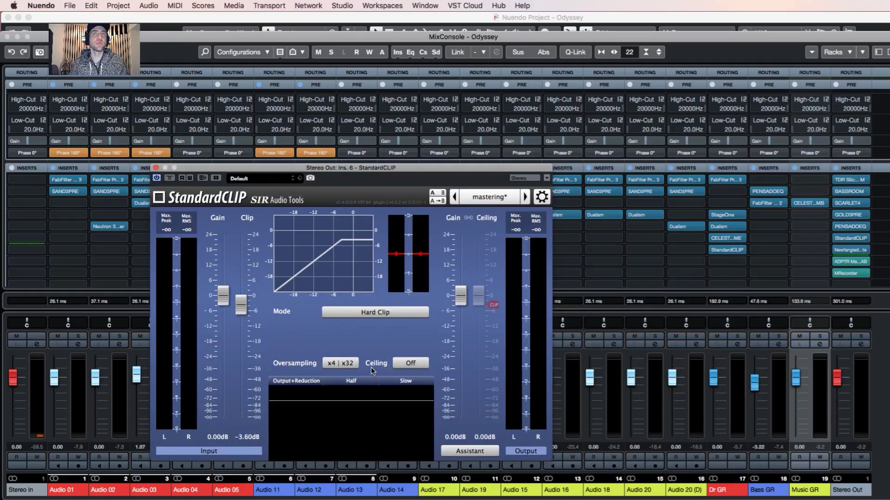
key(space)
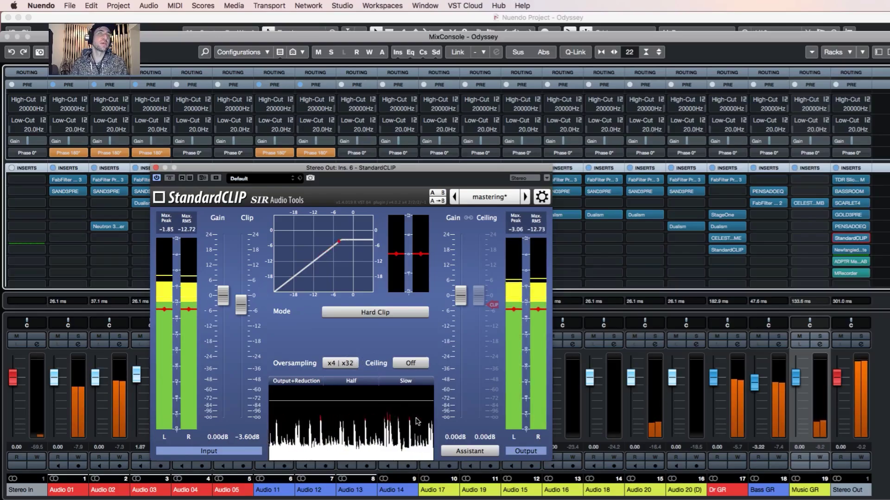
click(170, 179)
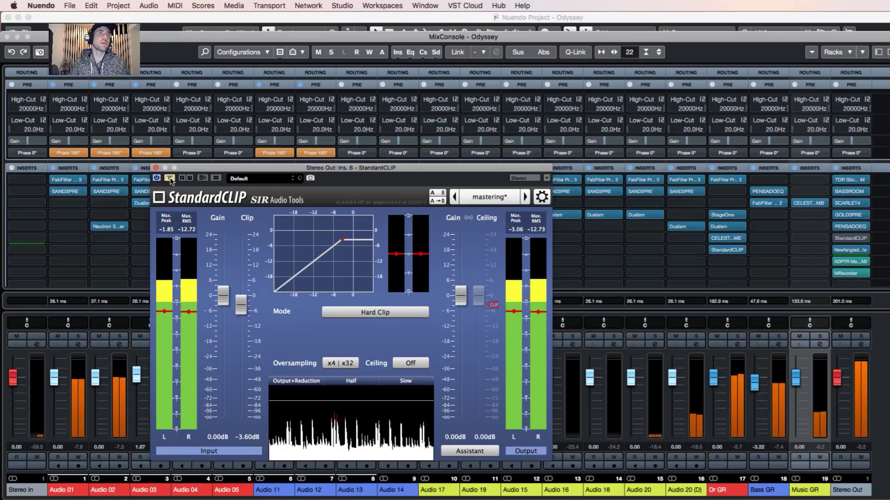
click(170, 179)
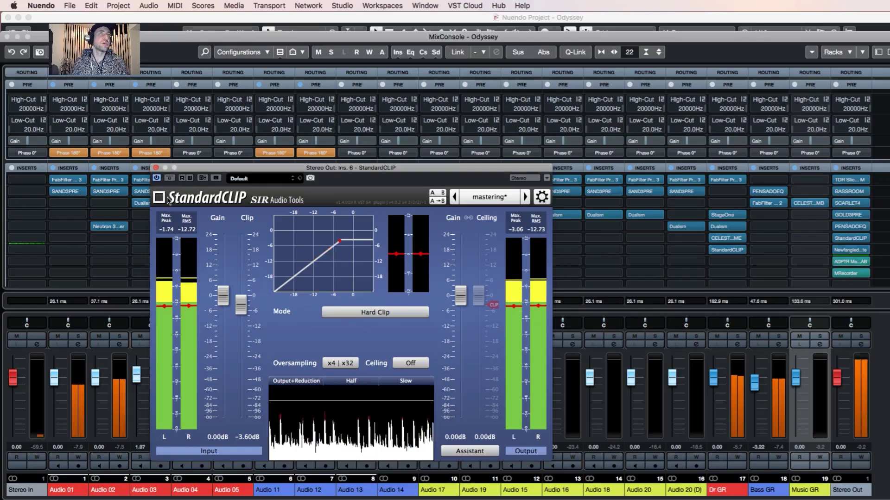
click(157, 168)
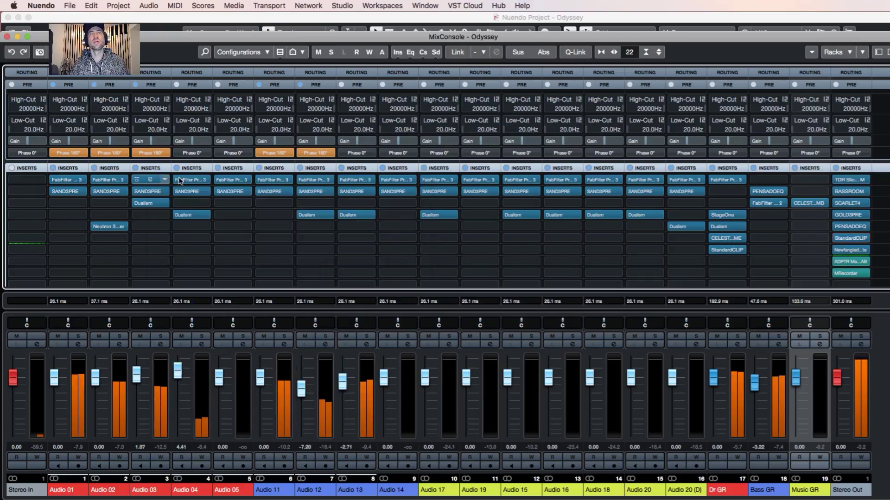
Open Elevate, restart playback, toggle its processing off and on twice, leaving it active, then close it.
click(849, 249)
key(space)
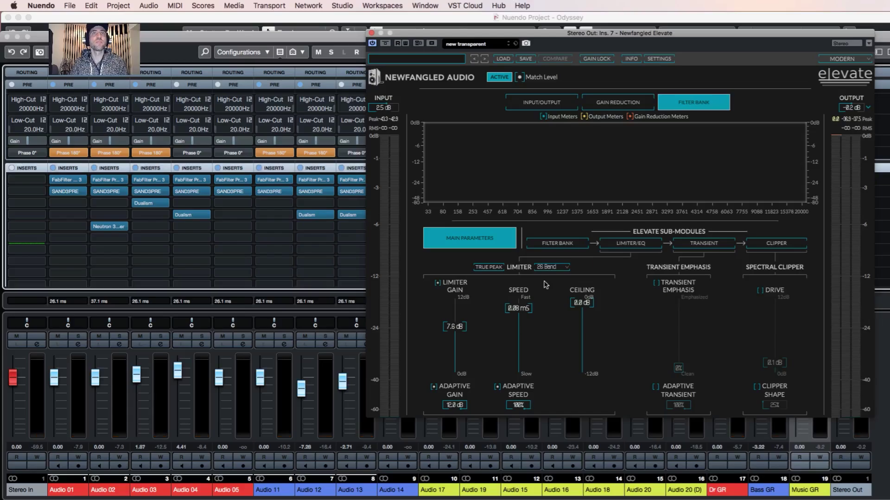
key(space)
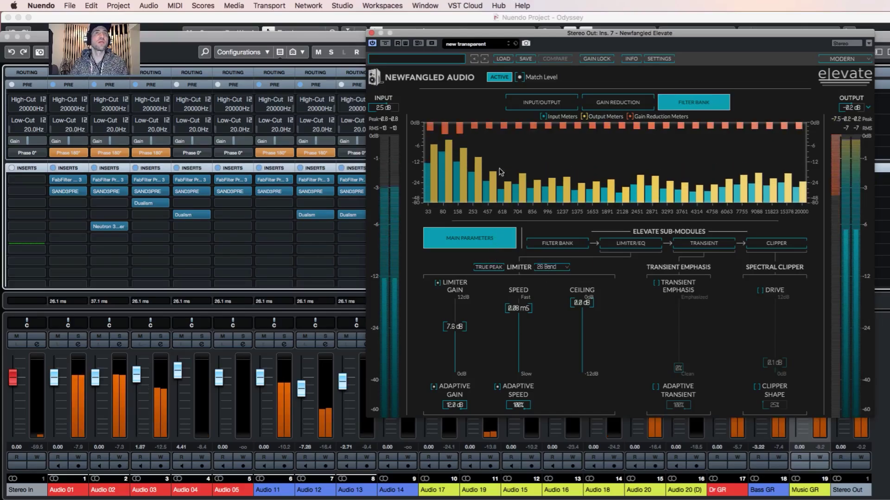
click(499, 77)
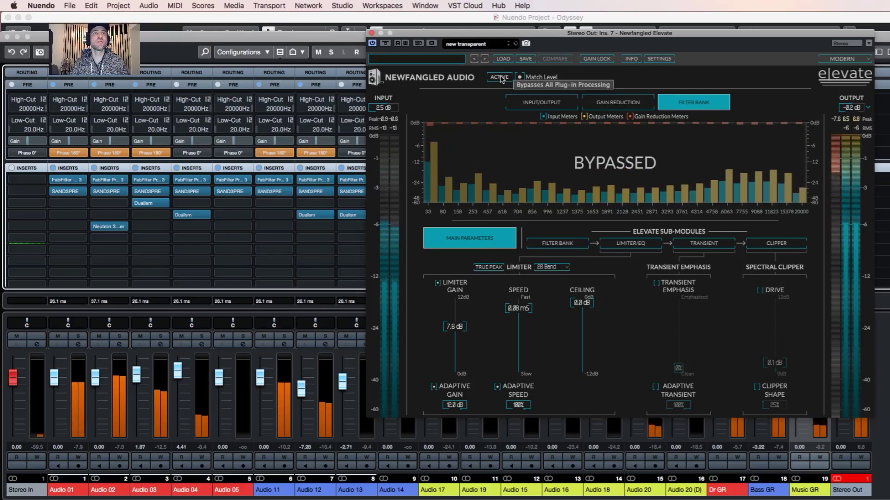
click(499, 77)
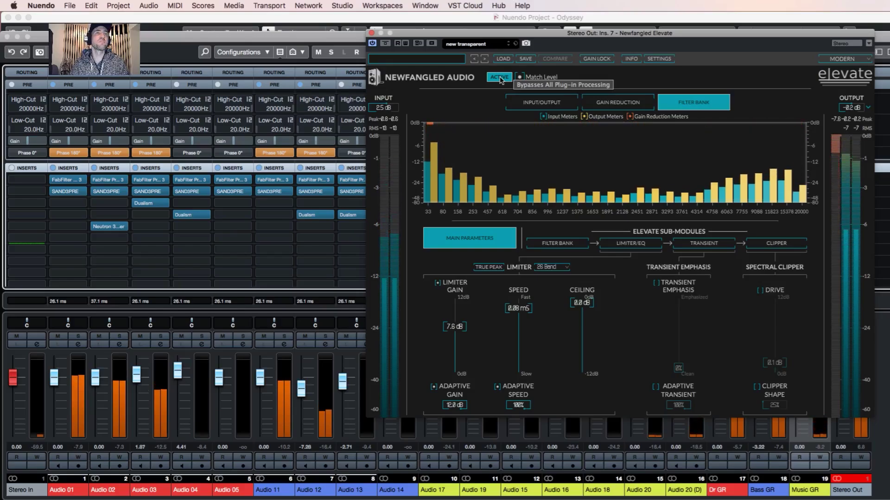
click(500, 78)
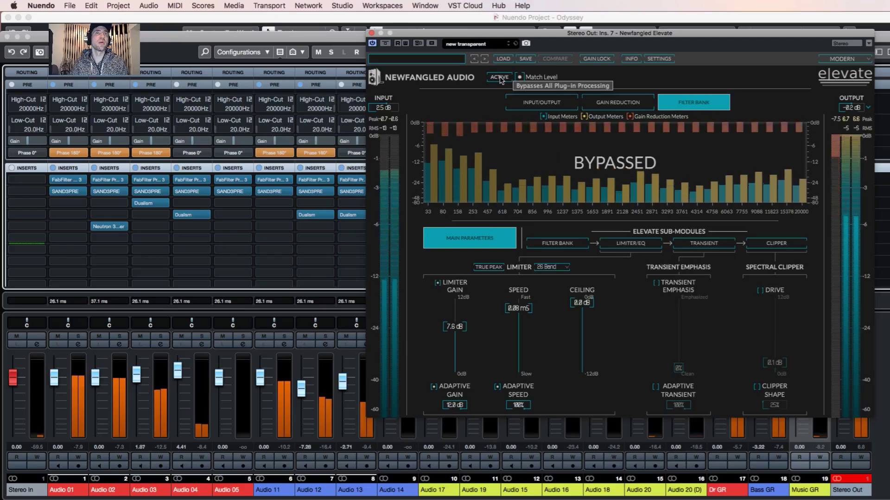
click(499, 77)
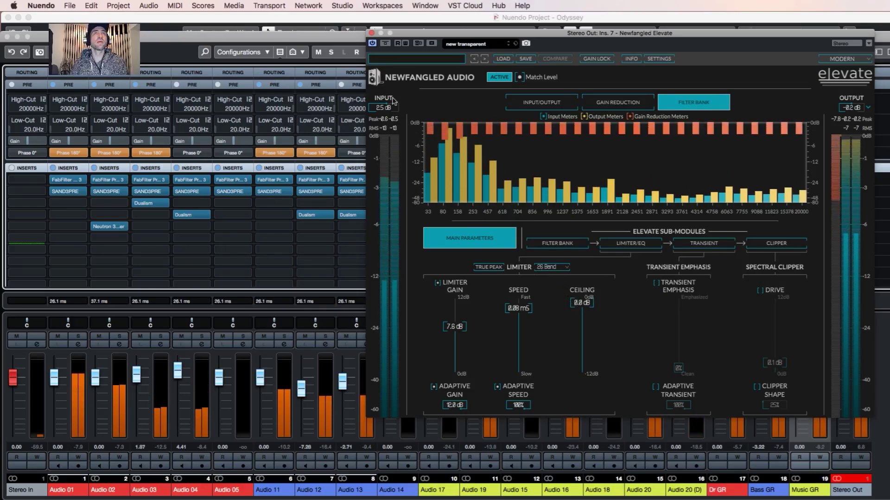
click(372, 34)
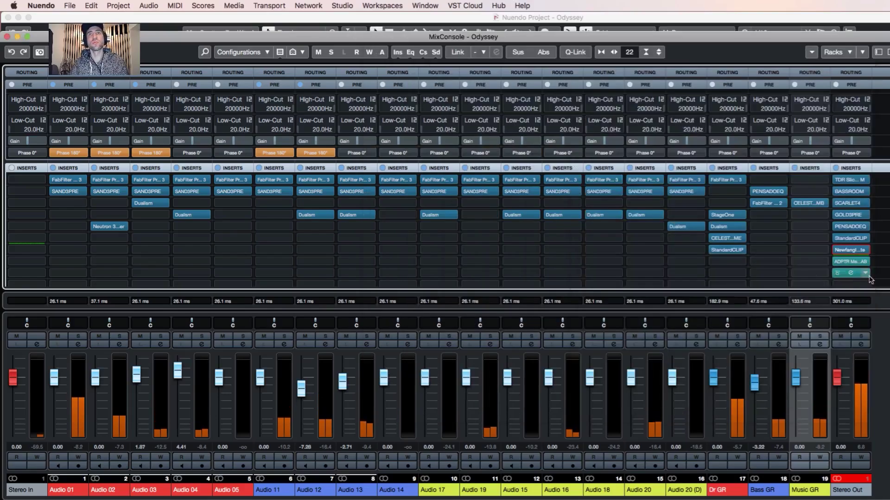
Open ADPTR MetricAB from the Stereo Out's eighth insert slot to see its Spectrum view.
click(850, 262)
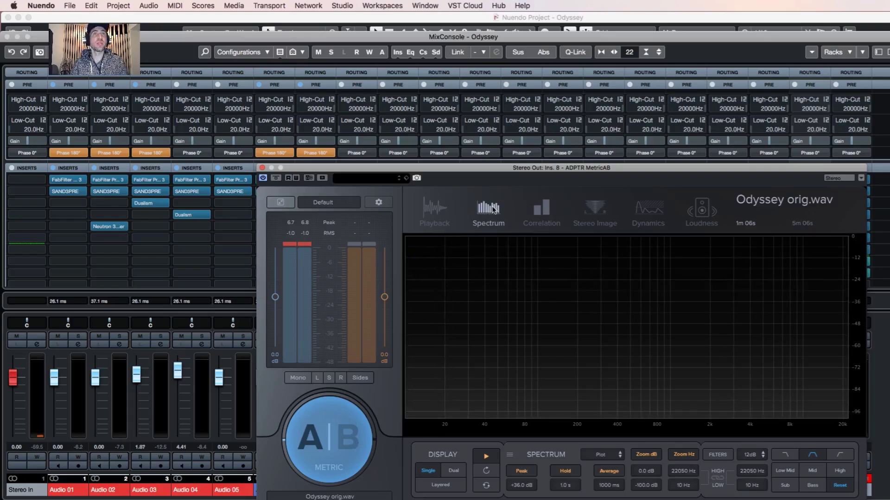
During playback, step through MetricAB's Correlation, Stereo Image, Dynamics and Loudness views, ending at -7.1 LUFS.
key(space)
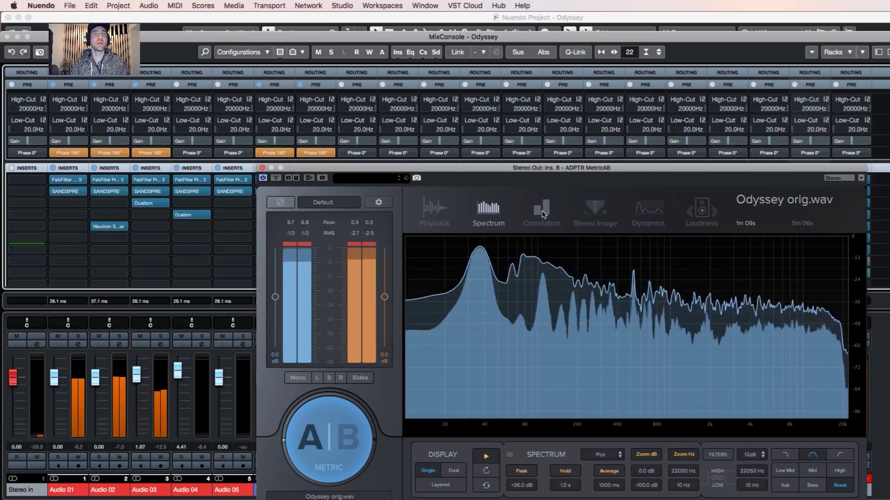
click(543, 212)
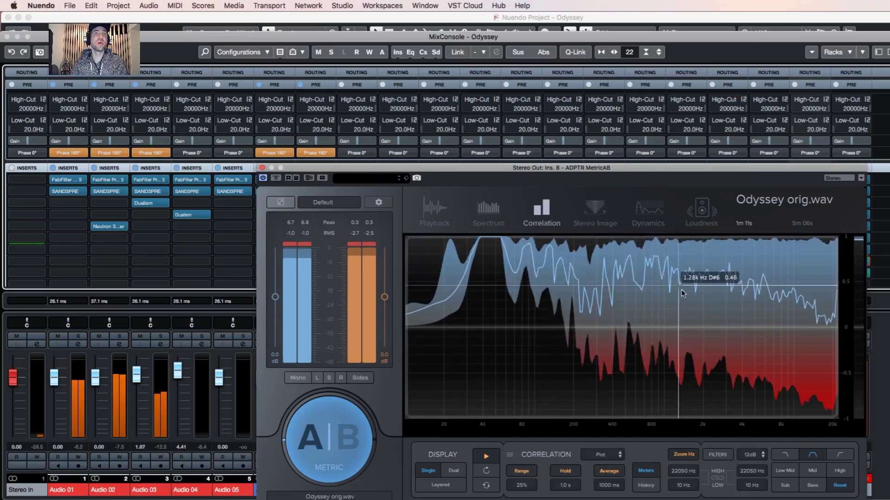
click(621, 226)
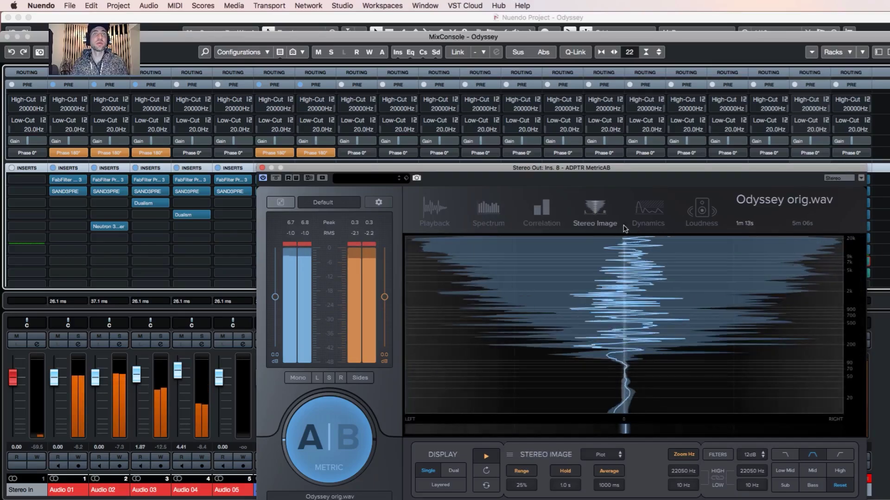
click(651, 214)
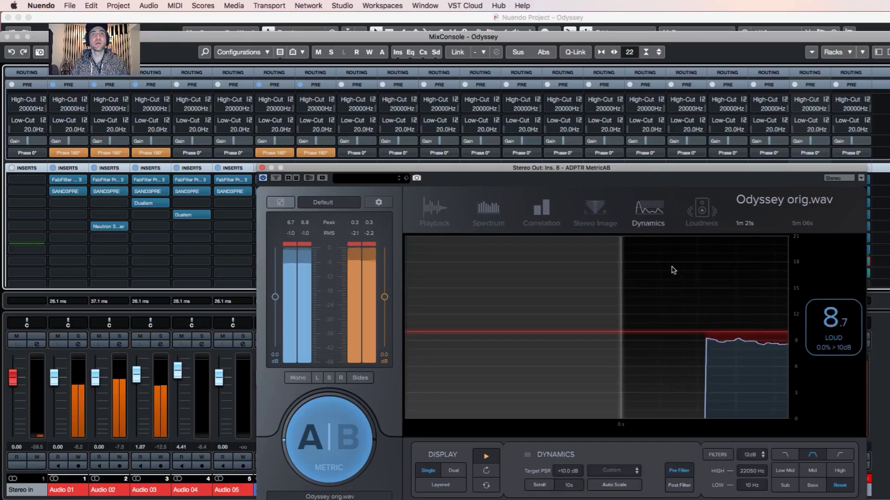
click(699, 213)
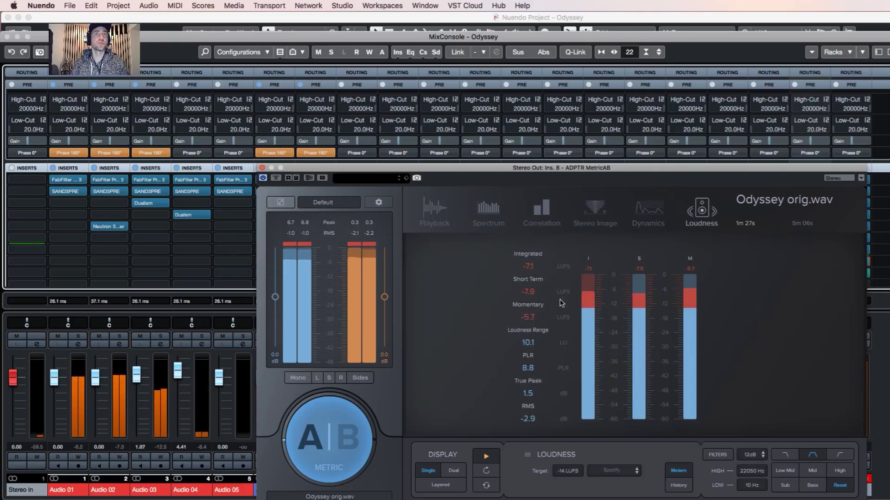
Switch MetricAB to its Playback view showing the Odyssey orig.wav waveform.
click(437, 213)
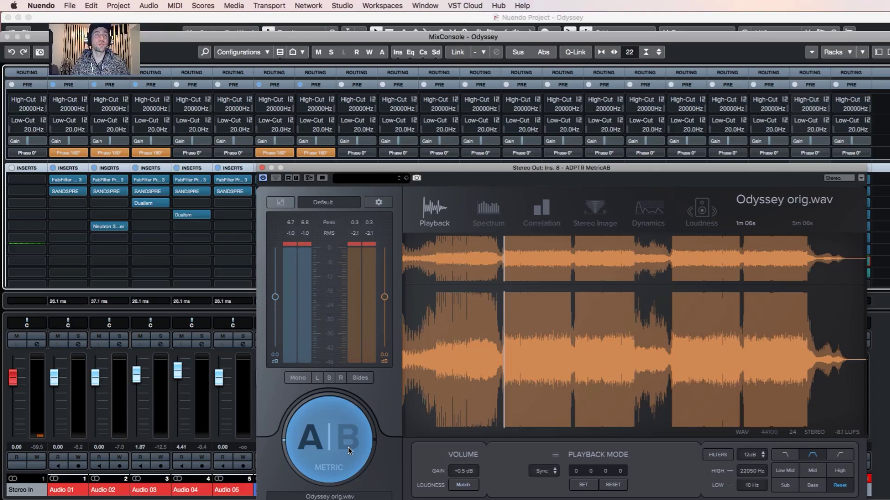
Play and flip four times between the mix and the Odyssey orig.wav reference, ending on the mix at 1m06s.
key(space)
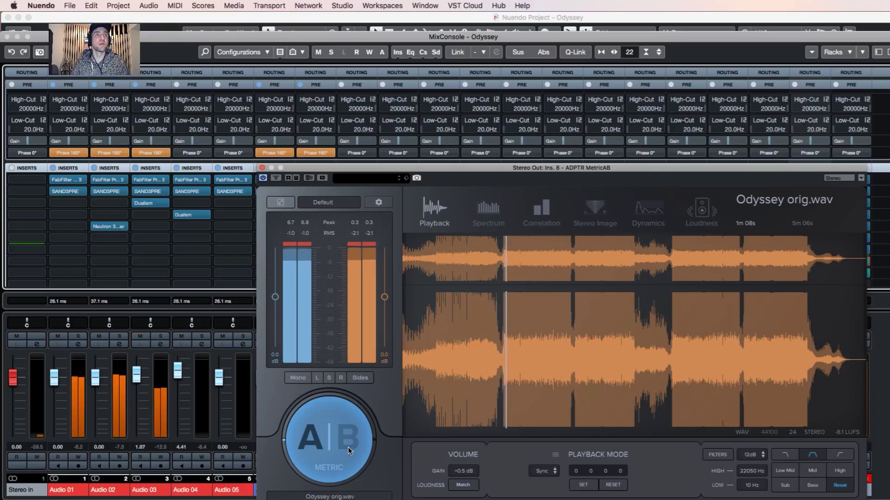
click(349, 447)
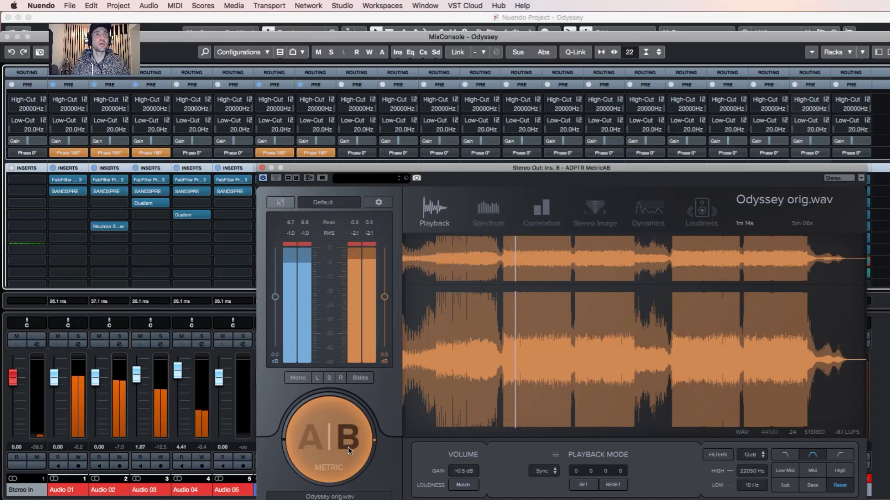
click(349, 447)
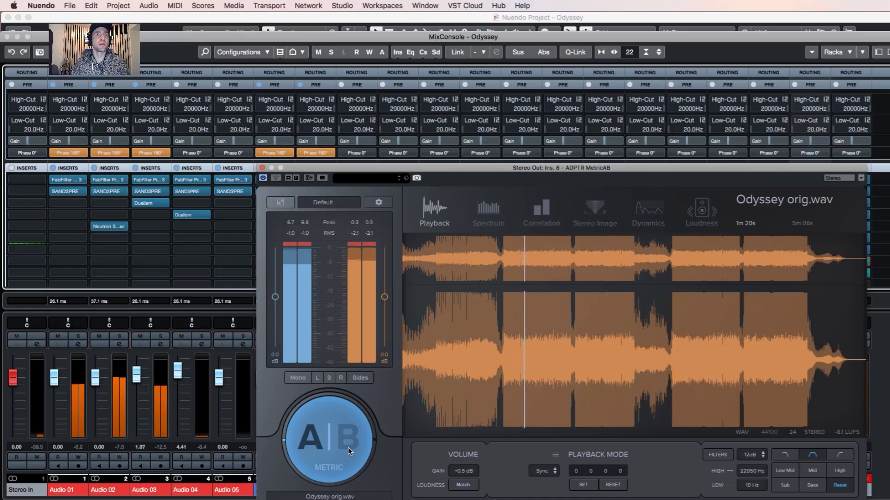
click(348, 448)
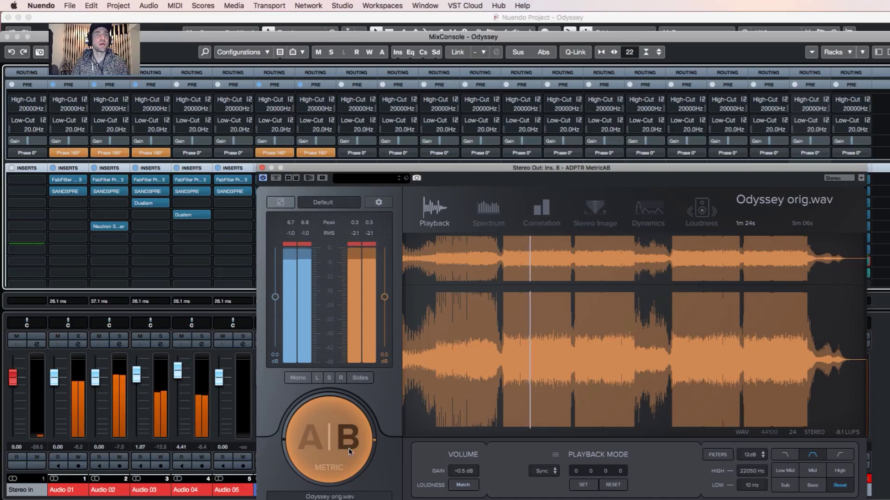
click(349, 448)
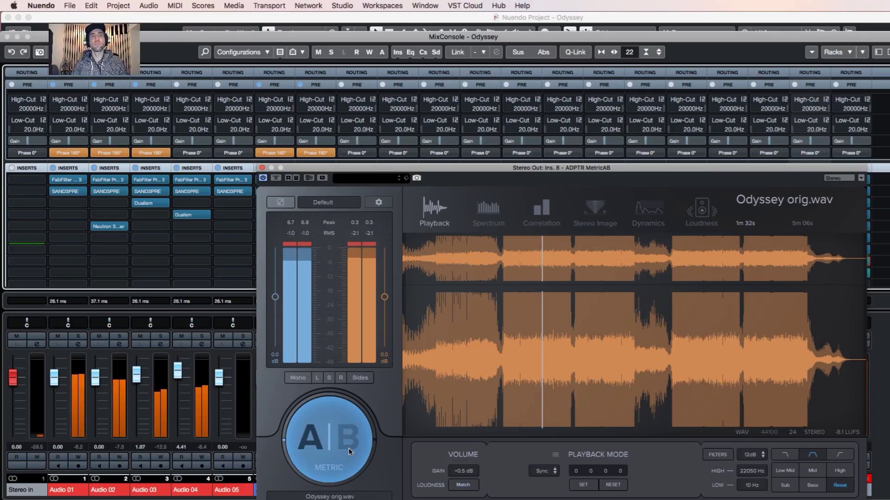
click(349, 450)
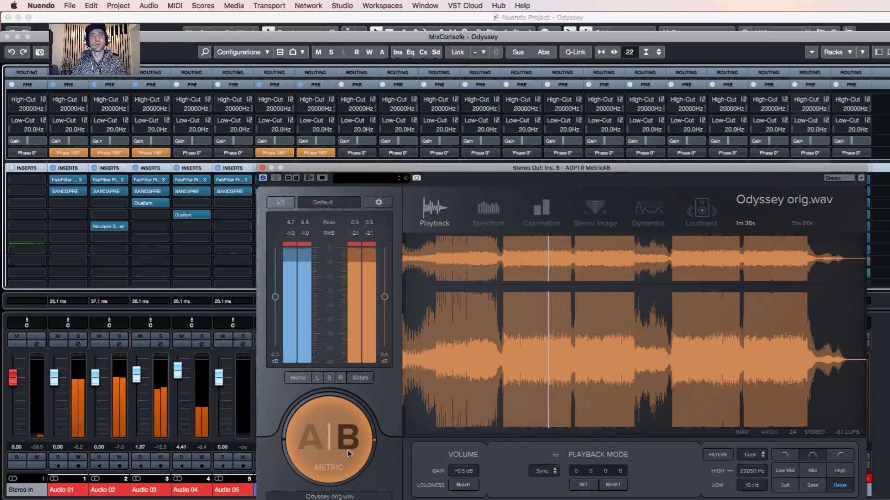
click(347, 449)
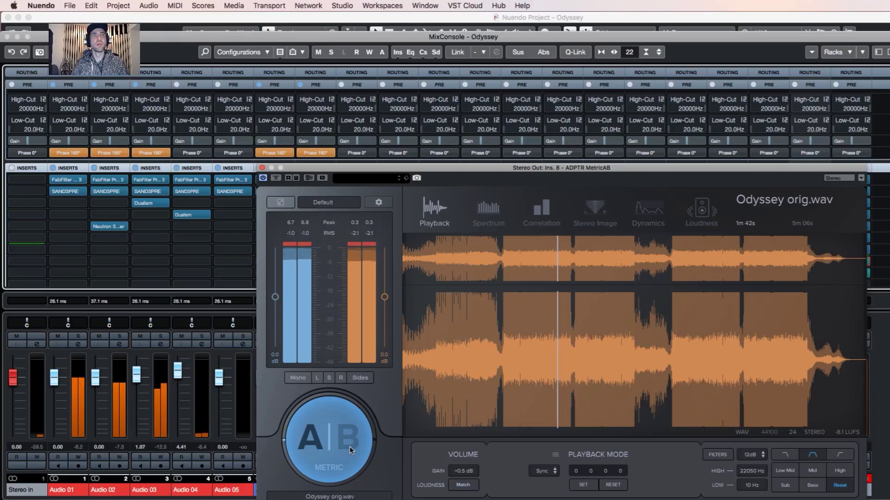
click(349, 447)
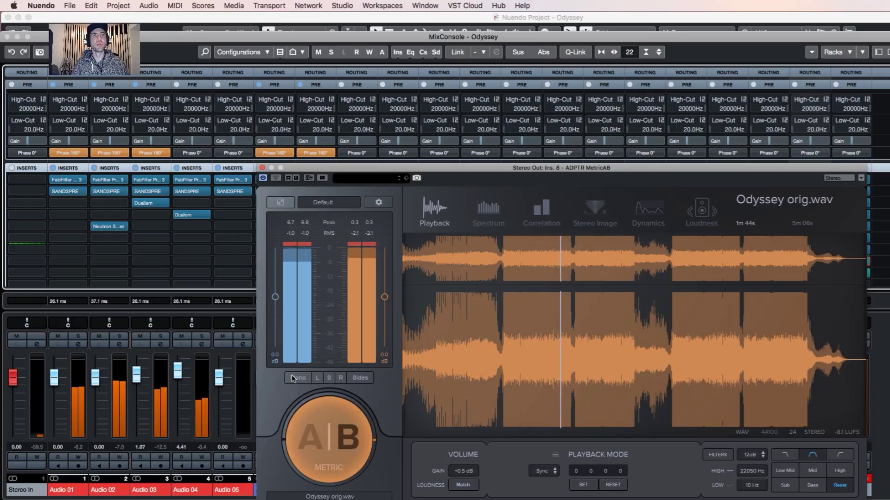
click(316, 429)
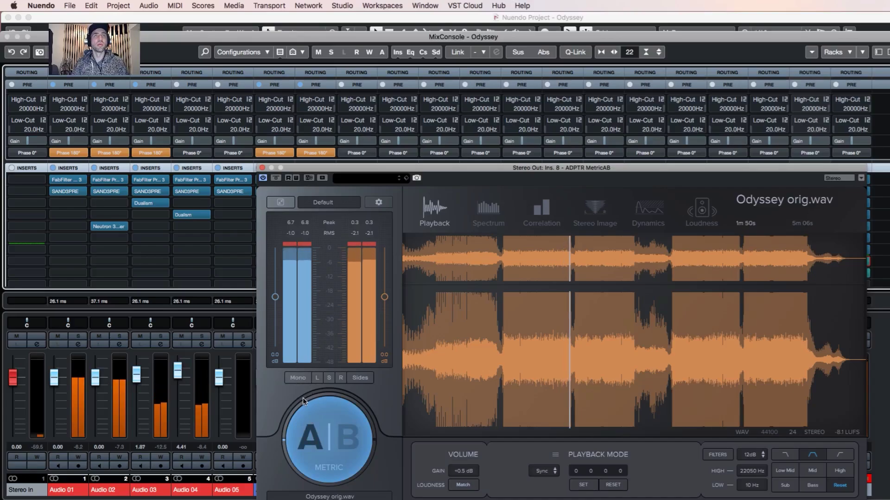
click(504, 359)
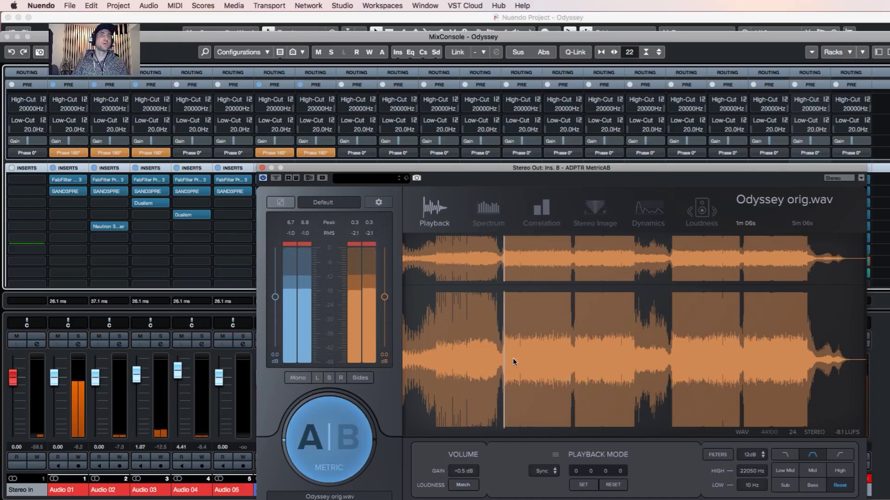